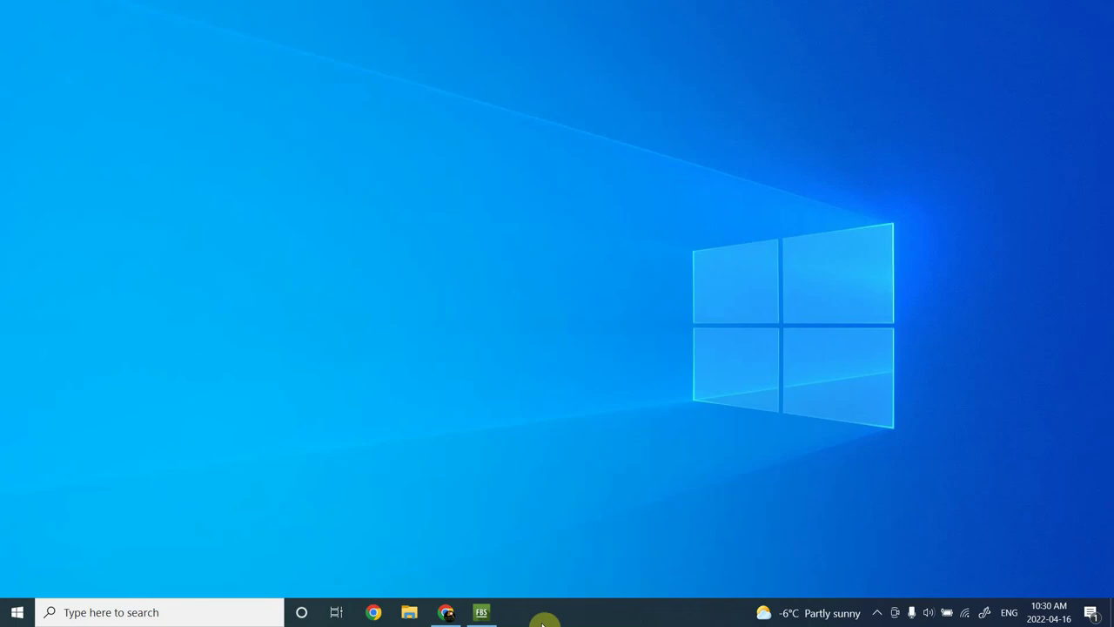
Switch to TradingView in Chrome, show the DJI monthly chart and dismiss the advertisement covering it
{"action": "left_click", "coordinate": [483, 612]}
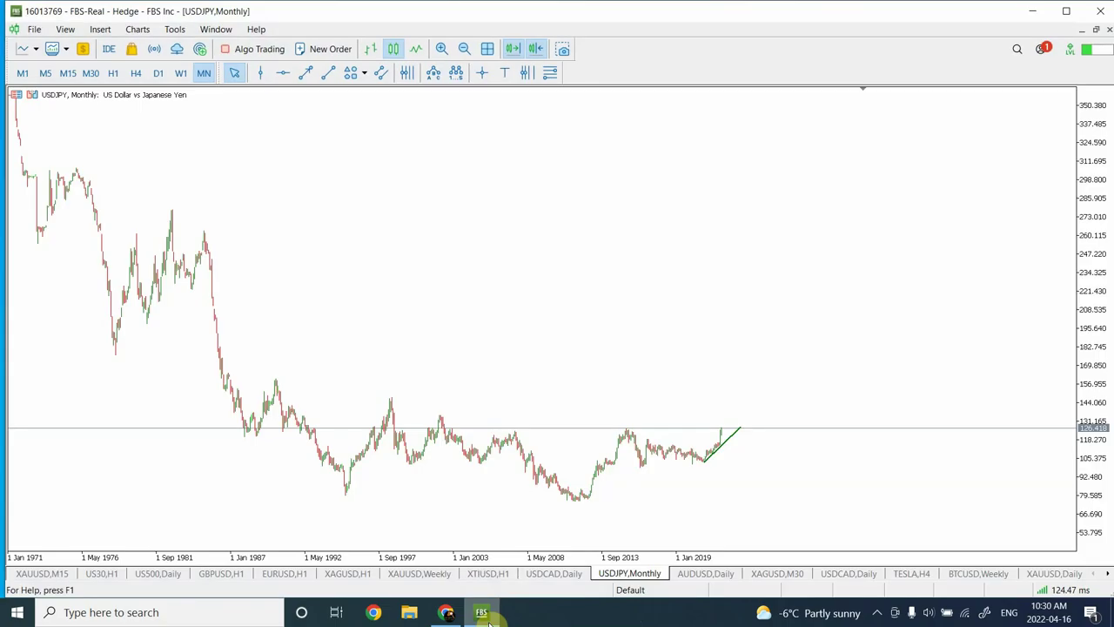
{"action": "left_click", "coordinate": [485, 614]}
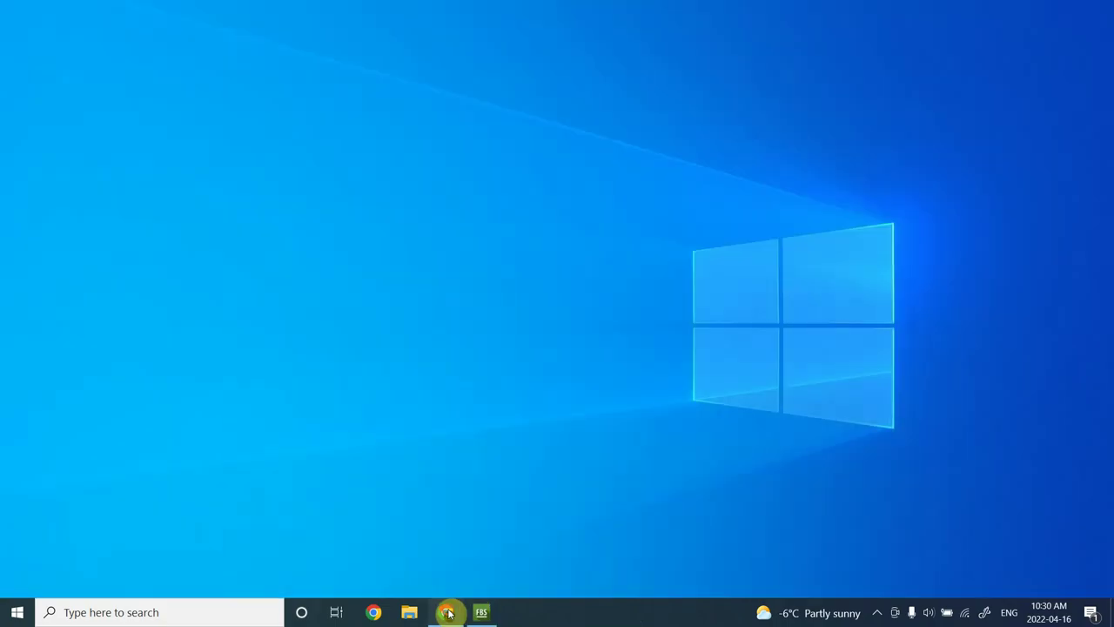
{"action": "left_click", "coordinate": [447, 613]}
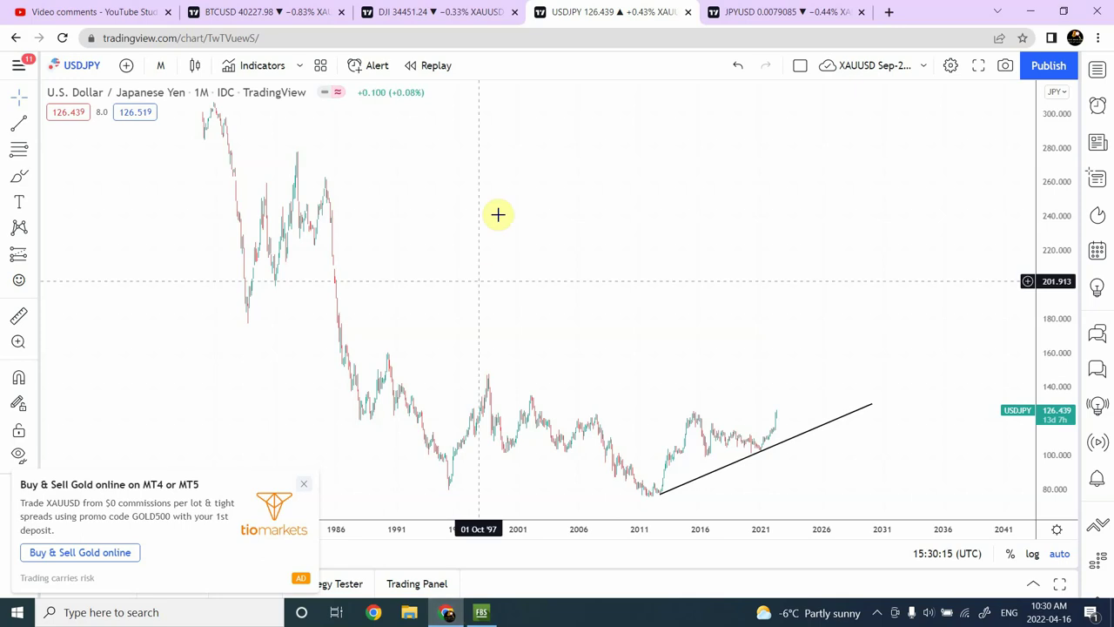
{"action": "left_click", "coordinate": [406, 10]}
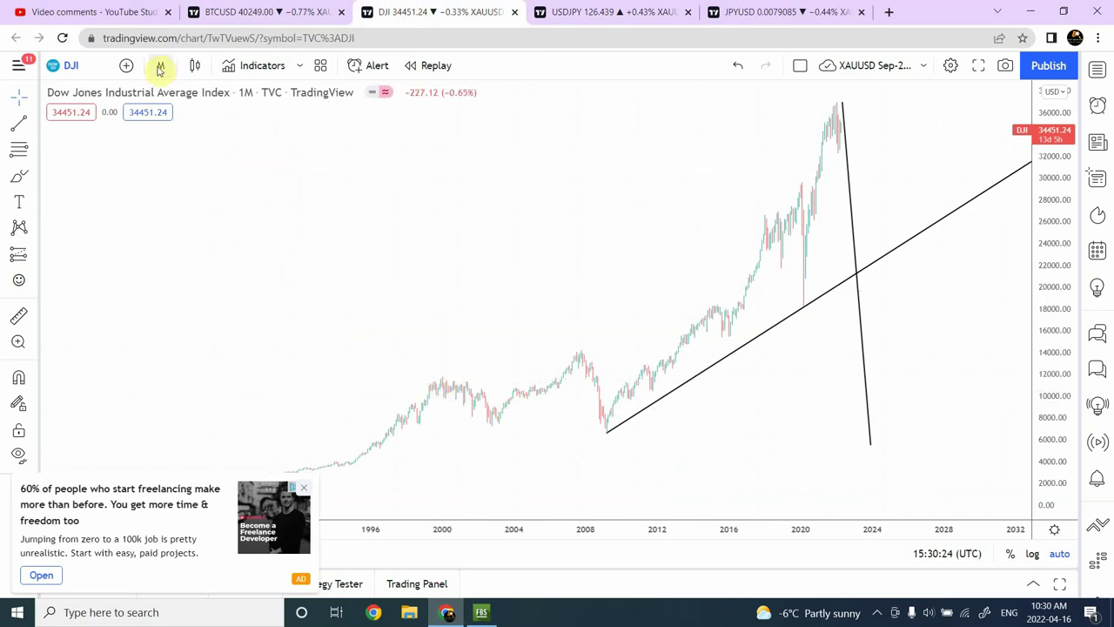
{"action": "left_click", "coordinate": [301, 488]}
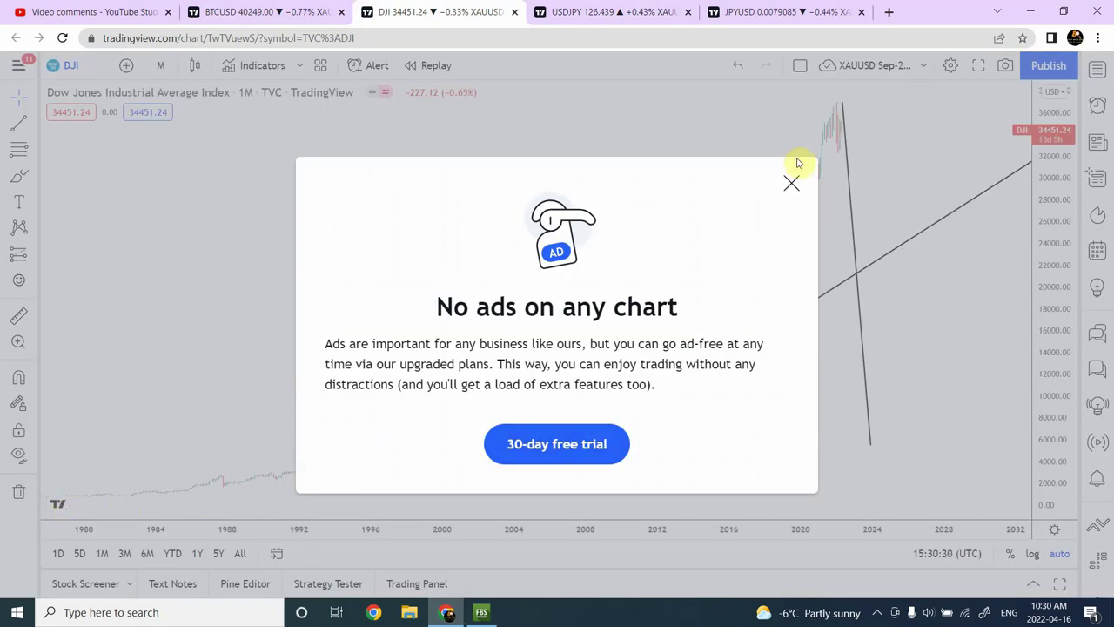
{"action": "left_click", "coordinate": [792, 185]}
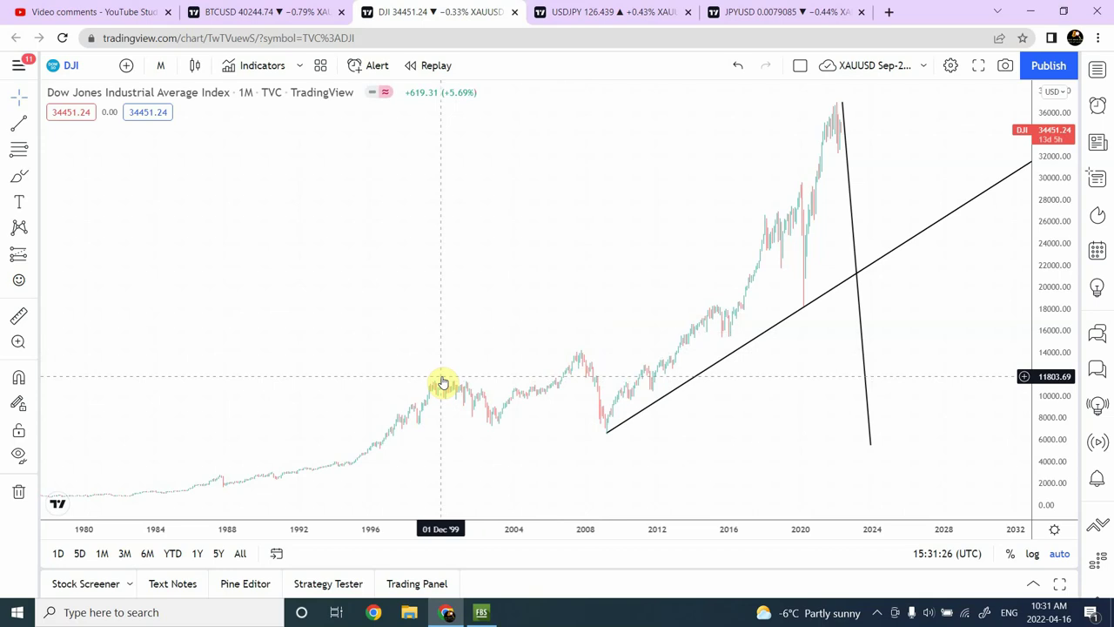
On the BTCUSD monthly chart, draw a steep falling trend line from about 53,563 down to about 4,989 at July 2024
{"action": "left_click", "coordinate": [247, 11]}
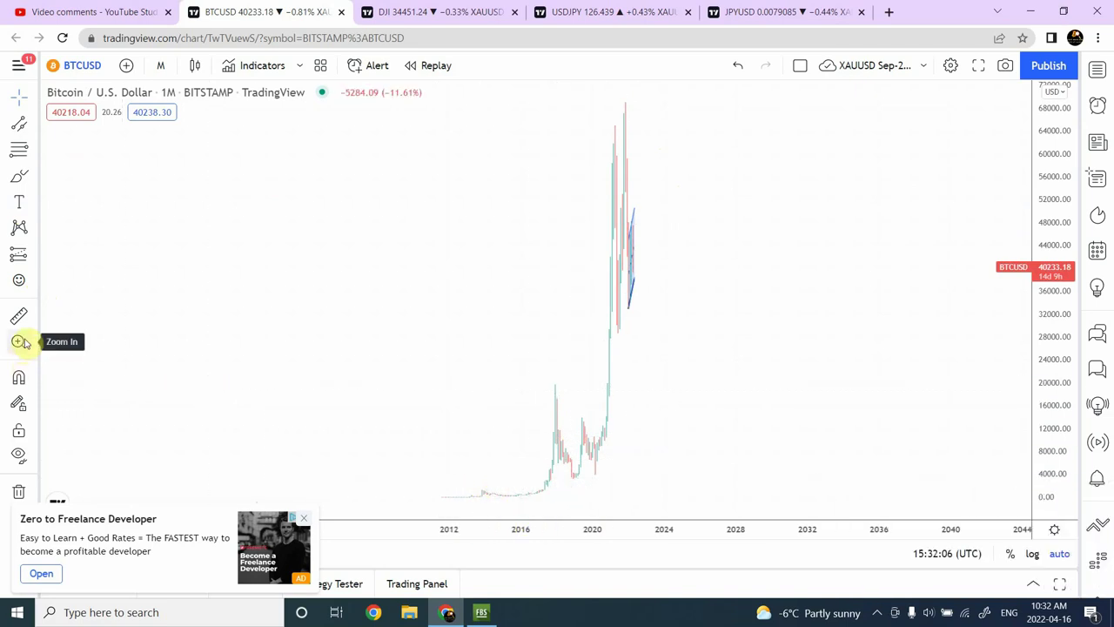
{"action": "left_click", "coordinate": [35, 126]}
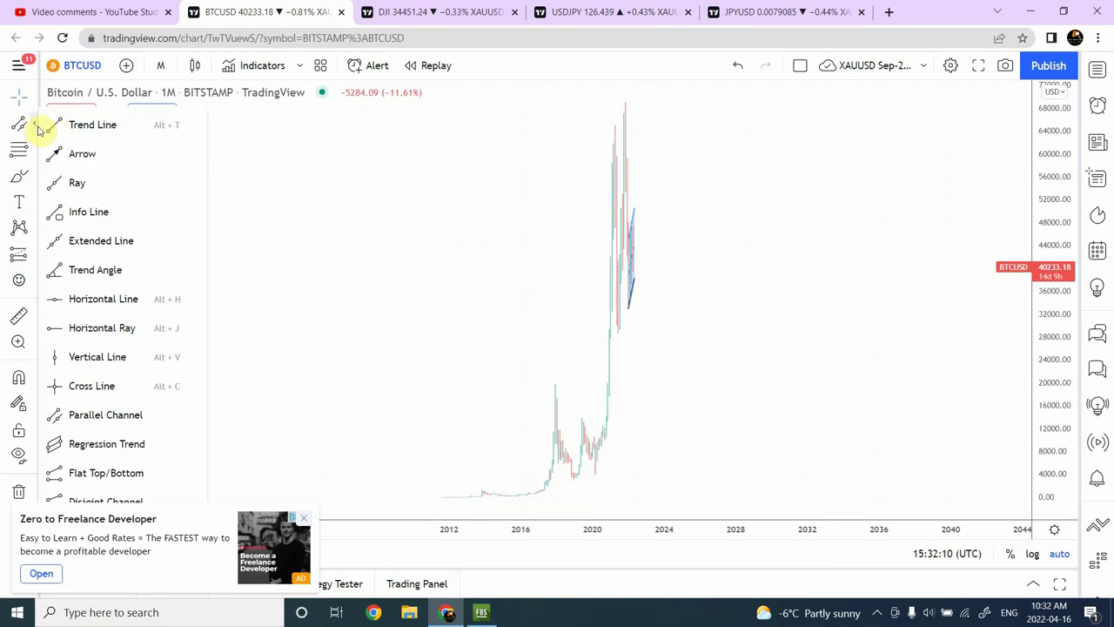
{"action": "left_click", "coordinate": [73, 130]}
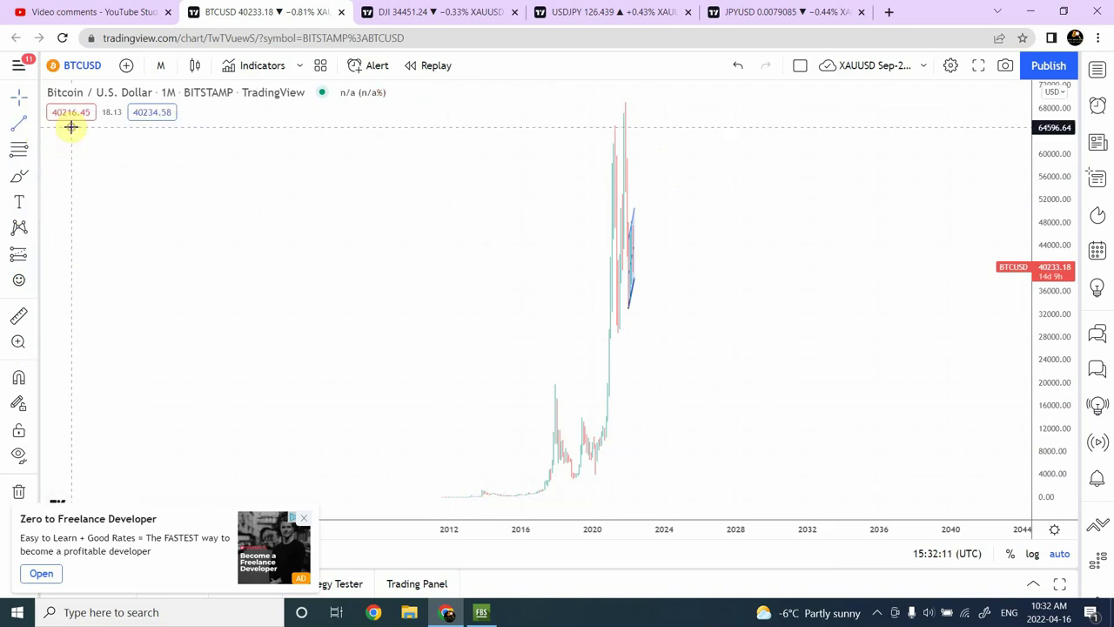
{"action": "left_click", "coordinate": [641, 191]}
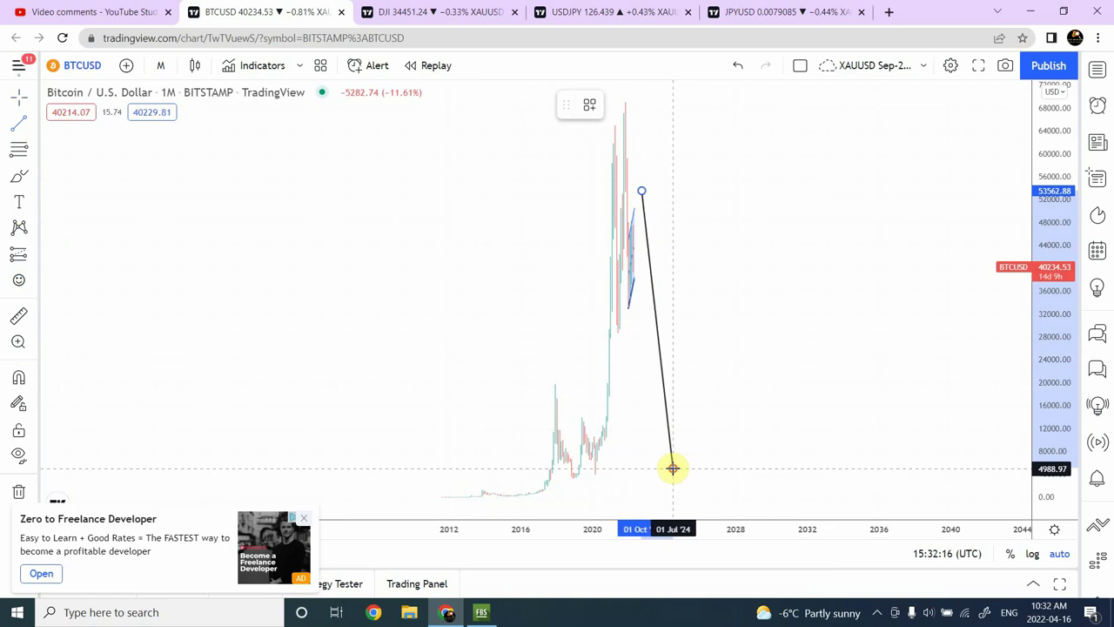
{"action": "left_click", "coordinate": [672, 466]}
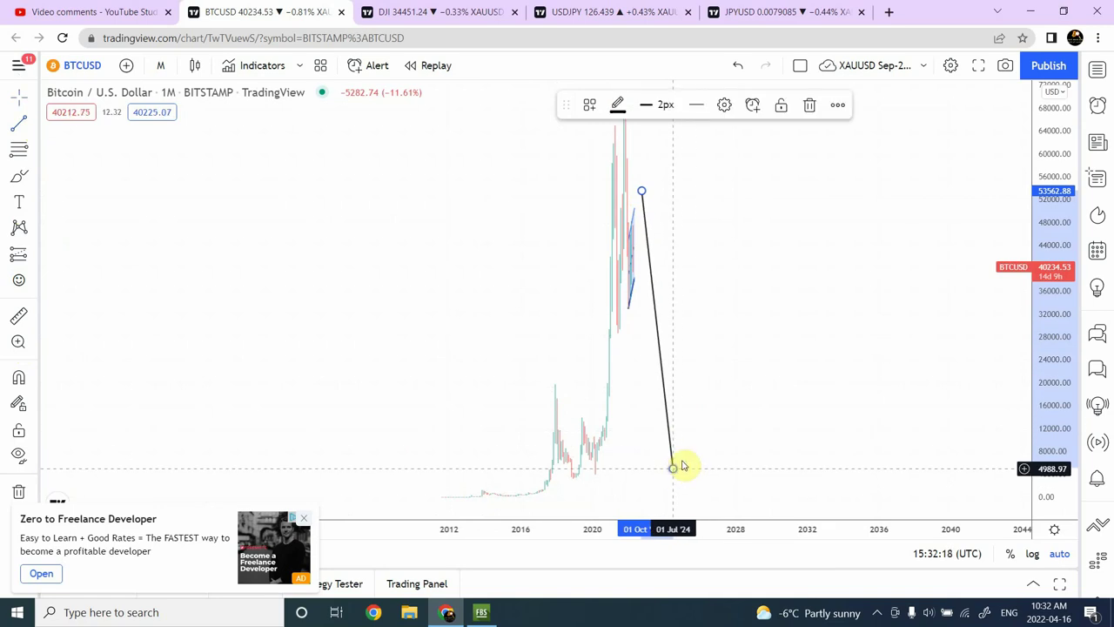
{"action": "left_click", "coordinate": [697, 449]}
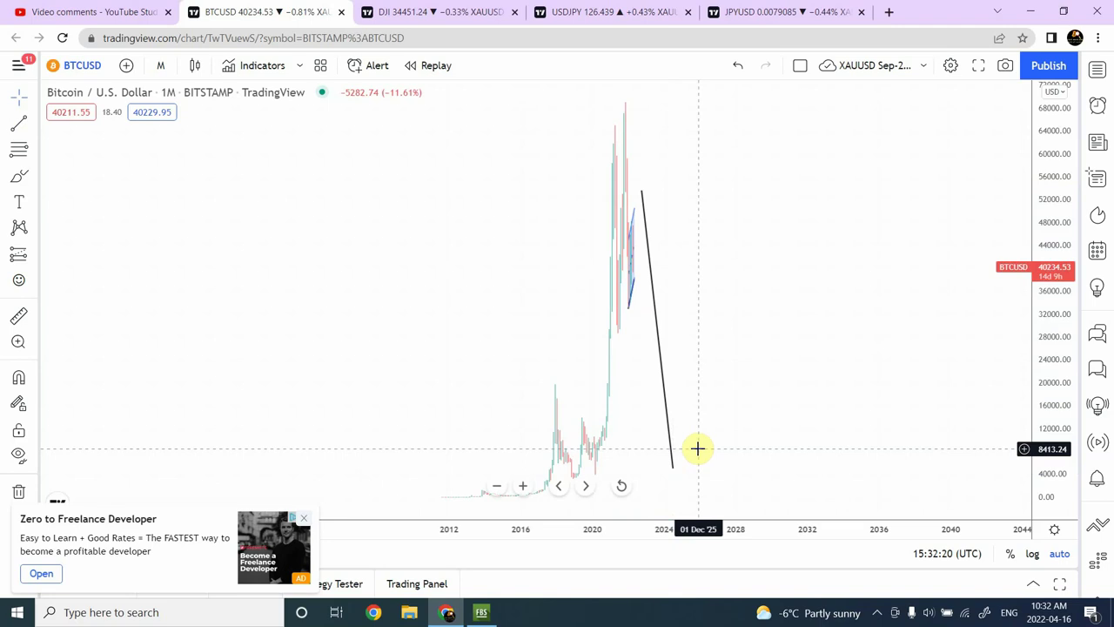
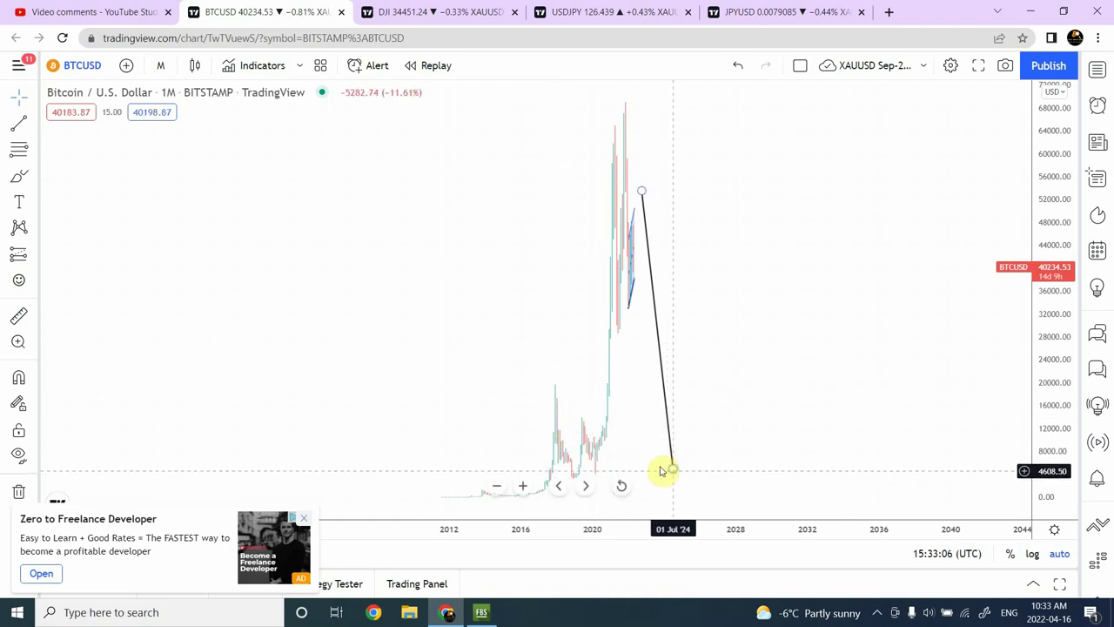
Set the BTCUSD chart to the 1-day interval and widen the visible range to examine the blue channel that starts in January 2022
{"action": "left_click", "coordinate": [161, 68]}
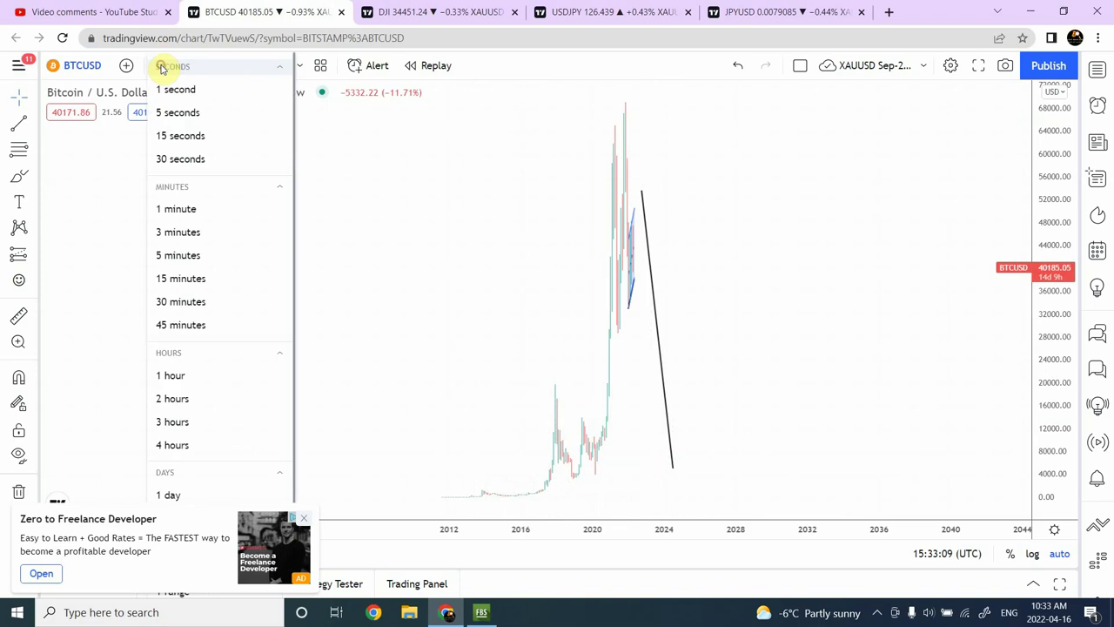
{"action": "left_click", "coordinate": [202, 498]}
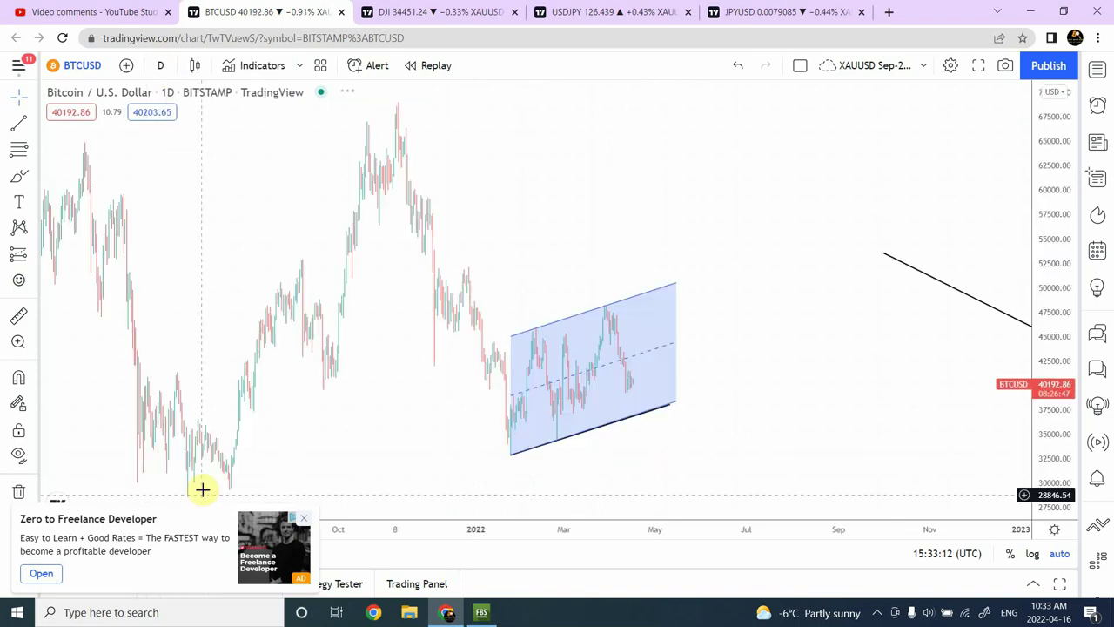
{"action": "left_click_drag", "start_coordinate": [537, 168], "coordinate": [746, 154]}
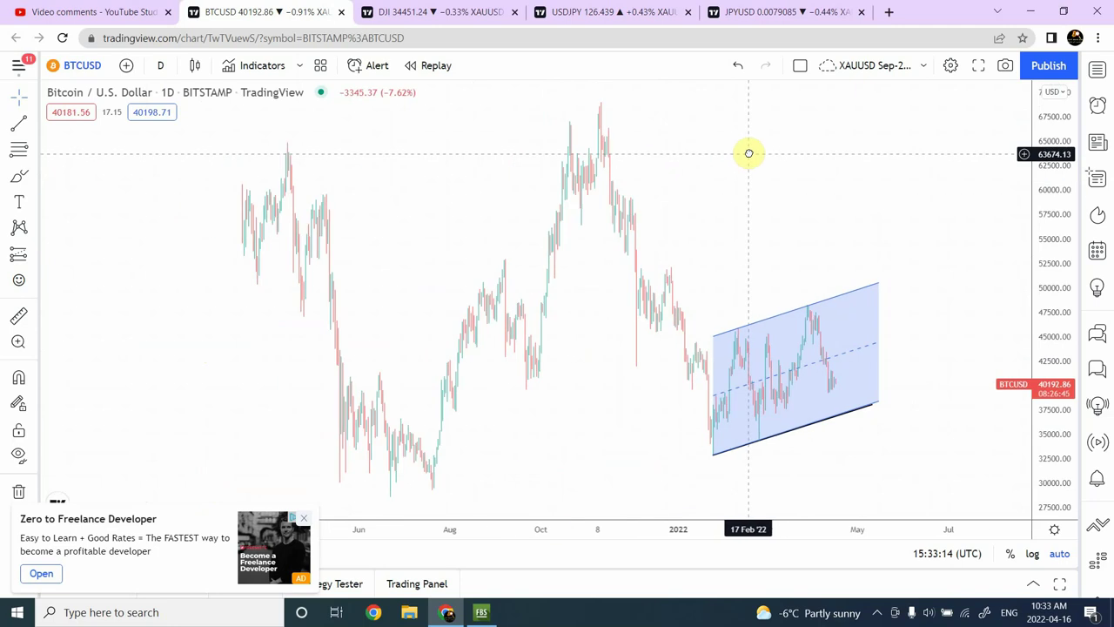
{"action": "mouse_move", "coordinate": [497, 497]}
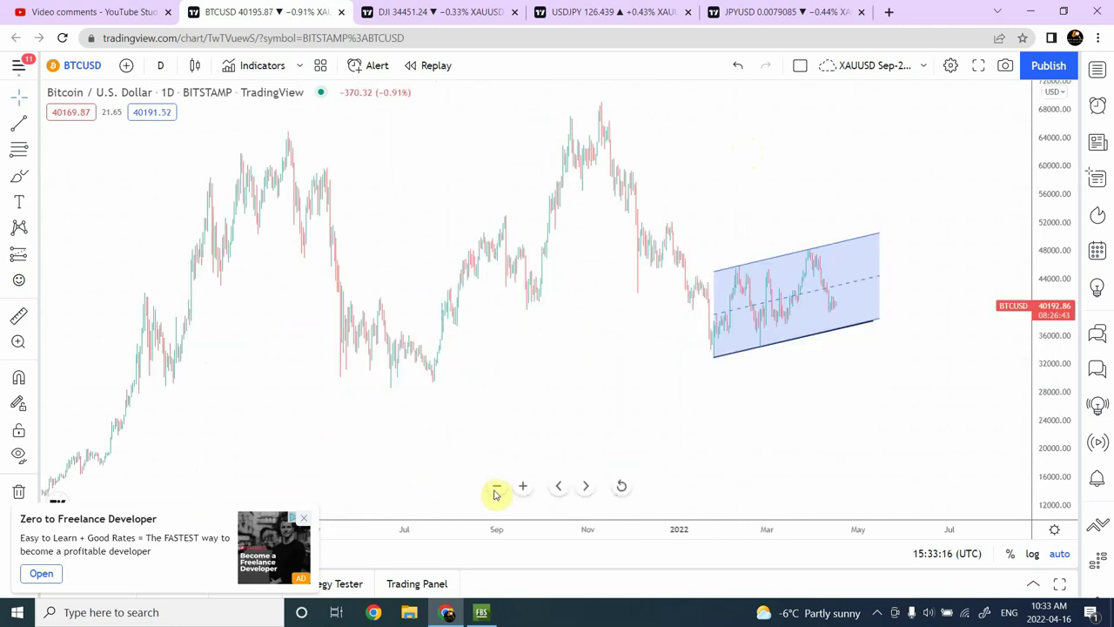
{"action": "left_click", "coordinate": [493, 490]}
{"action": "left_click", "coordinate": [494, 490]}
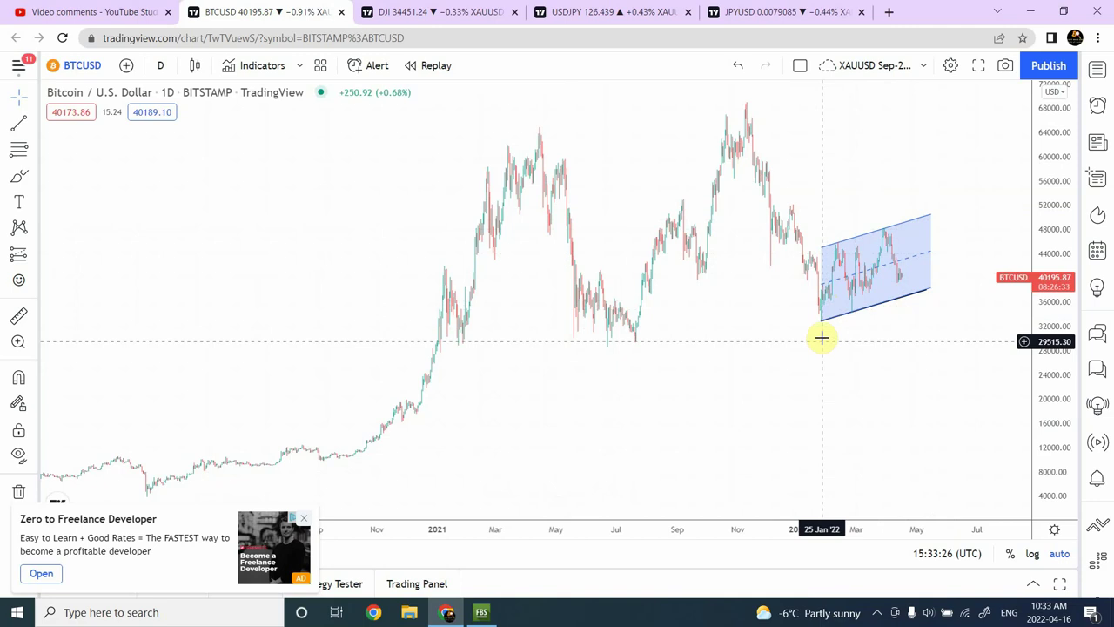
{"action": "left_click", "coordinate": [827, 258]}
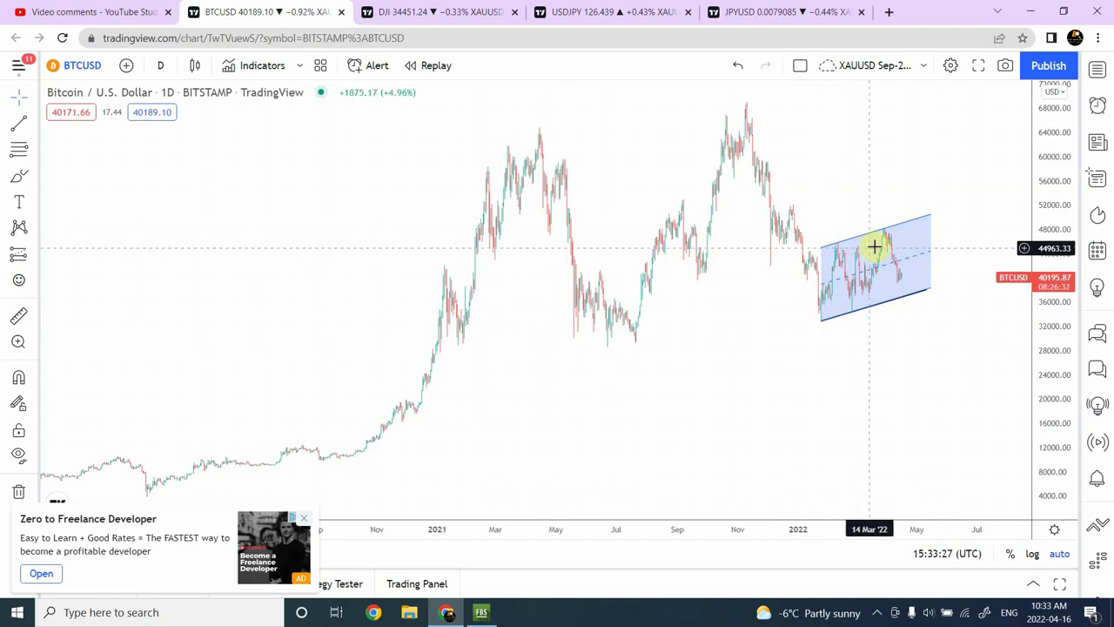
{"action": "left_click", "coordinate": [828, 339]}
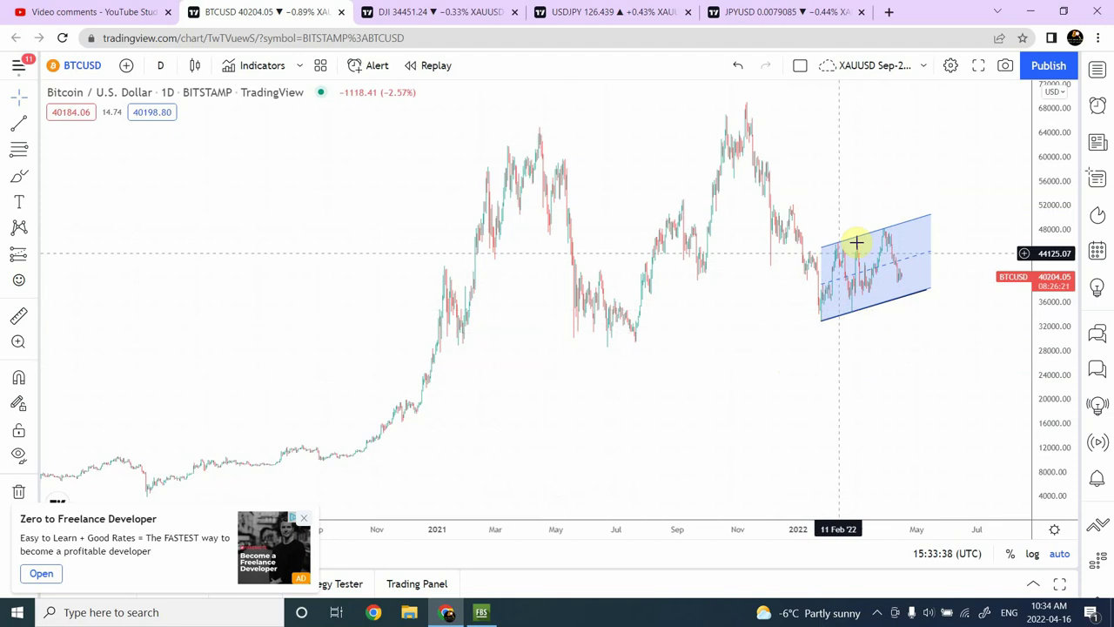
{"action": "left_click", "coordinate": [885, 231]}
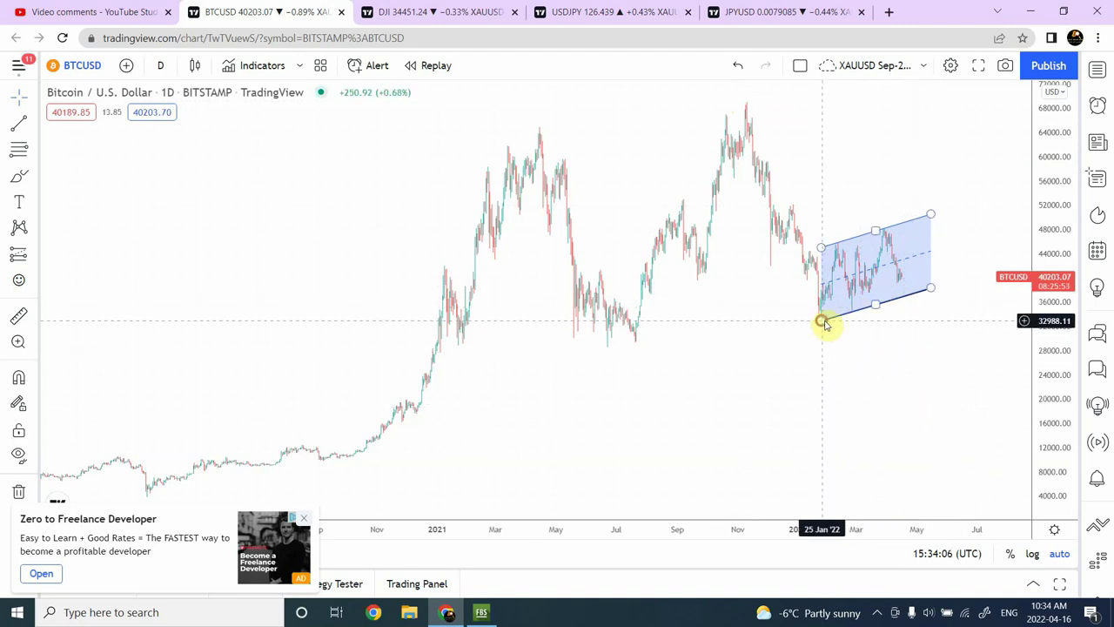
Move the start of the blue parallel channel to the late-February 2022 low, and delete the channel
{"action": "left_click_drag", "start_coordinate": [822, 322], "coordinate": [851, 311]}
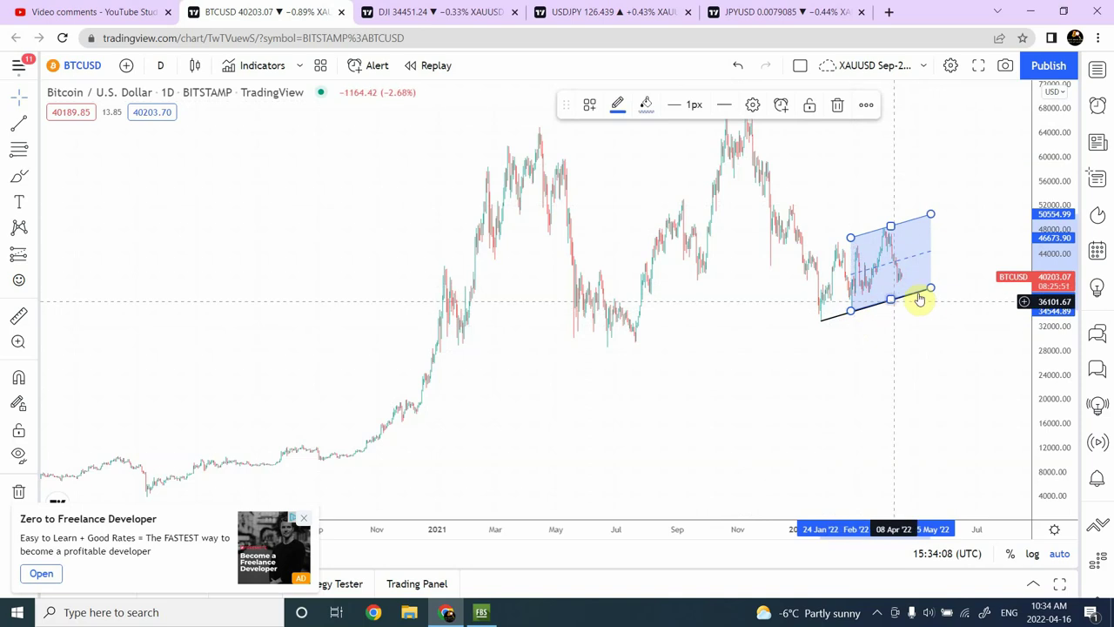
{"action": "left_click_drag", "start_coordinate": [928, 288], "coordinate": [849, 248]}
{"action": "key", "text": "Delete"}
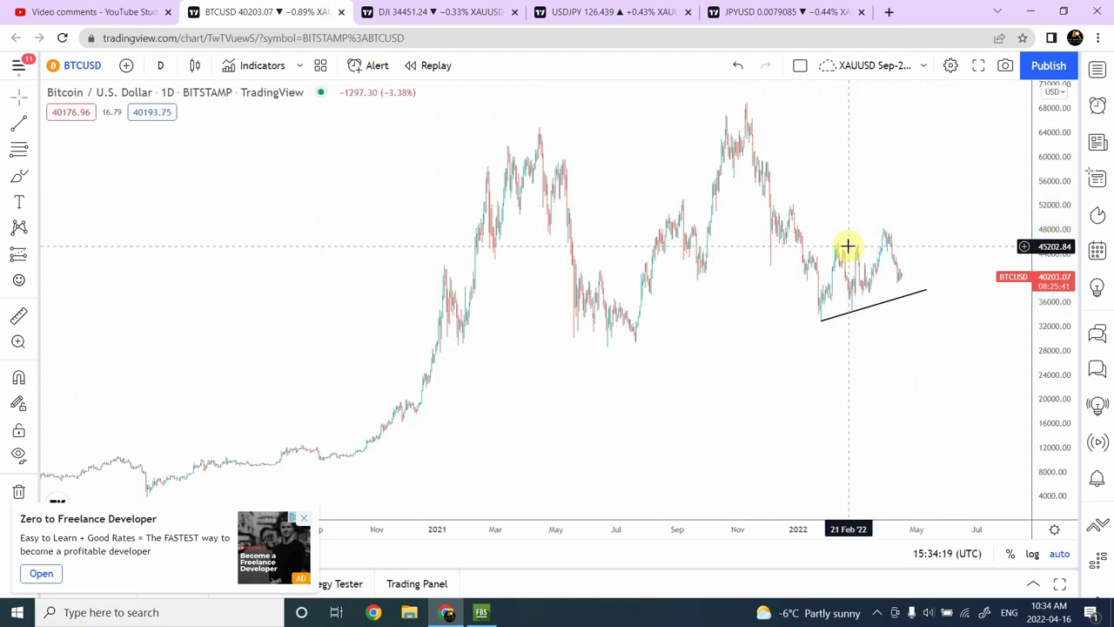
Reposition the black support trend line to run from about 34,425 on 23 Feb 2022 to about 44,604 on 2 May 2022
{"action": "left_click", "coordinate": [833, 320]}
{"action": "left_click_drag", "start_coordinate": [822, 321], "coordinate": [851, 313]}
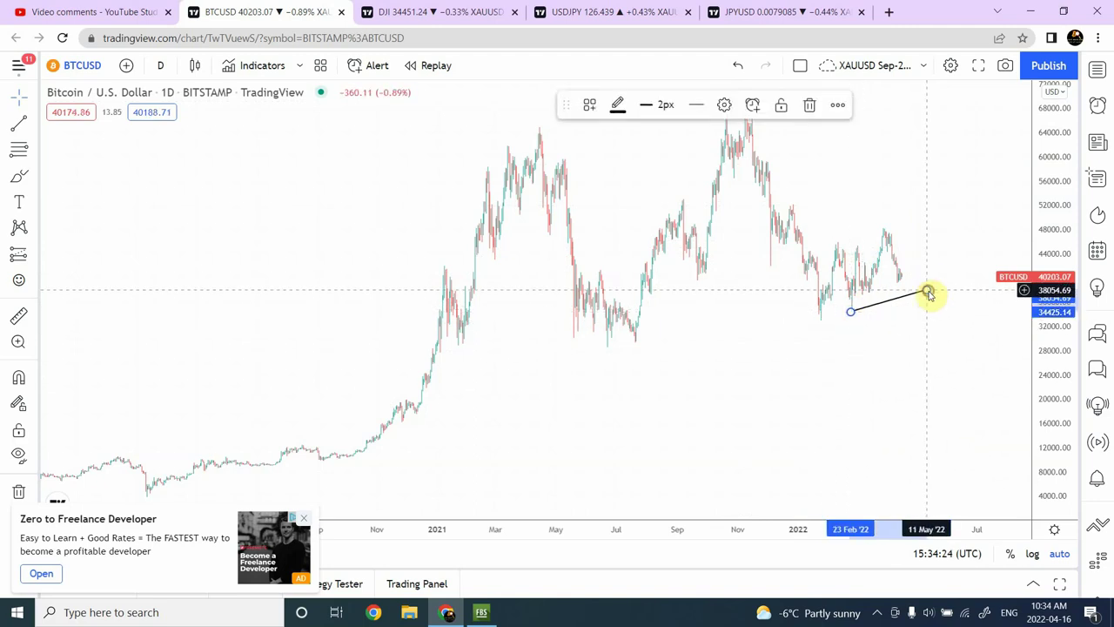
{"action": "left_click_drag", "start_coordinate": [926, 290], "coordinate": [917, 253]}
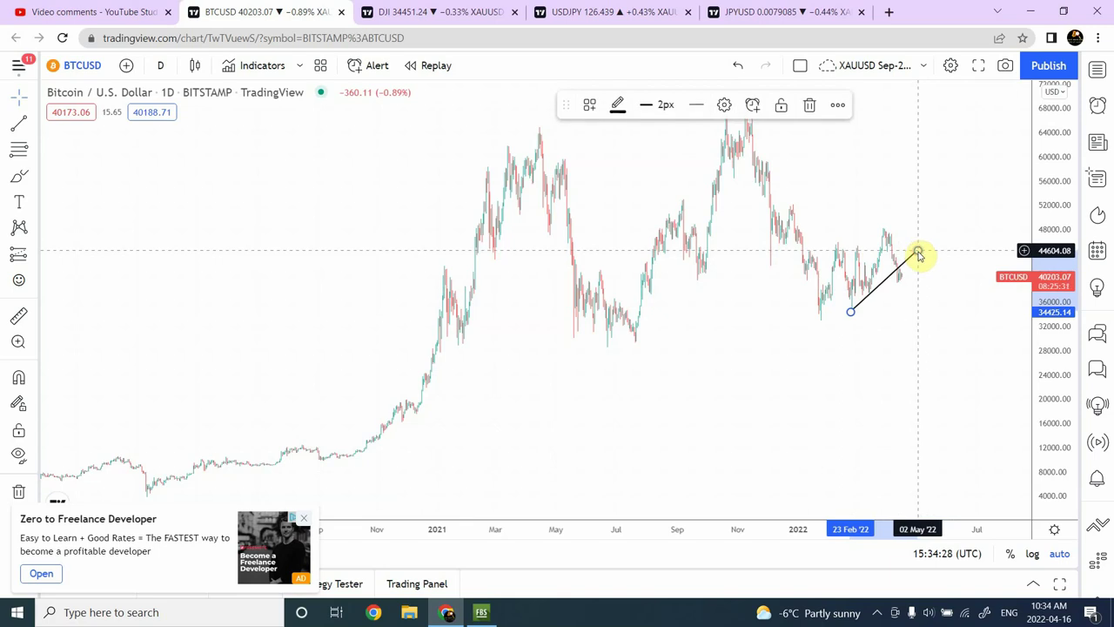
{"action": "left_click", "coordinate": [957, 179]}
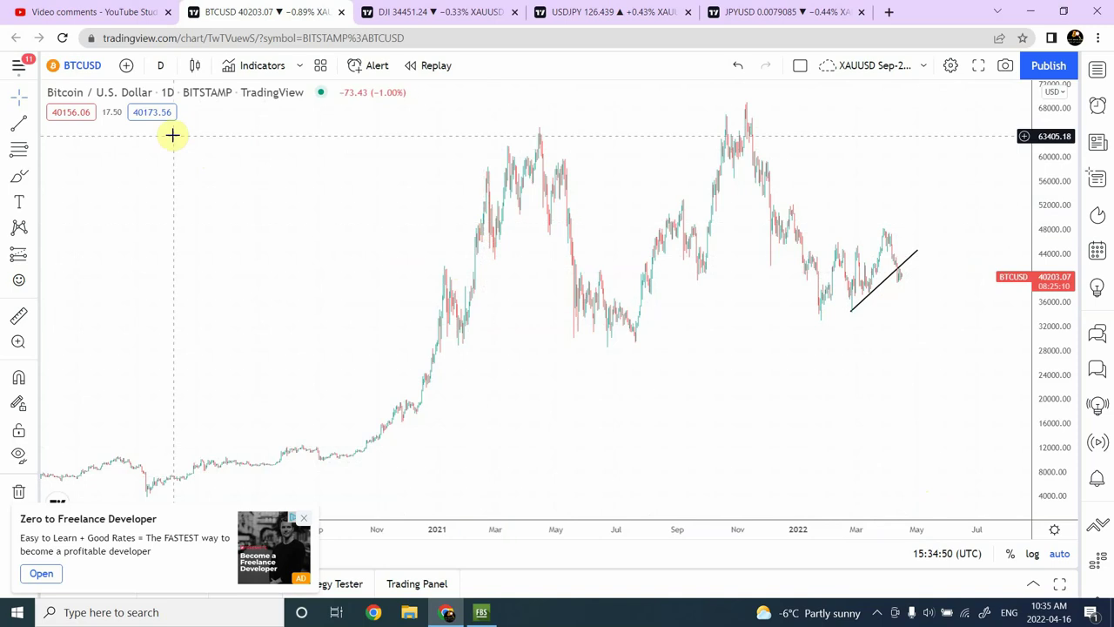
Dismiss the advertisement, set the BTCUSD chart to the 1-month interval and enlarge the candles to examine the projected decline
{"action": "left_click", "coordinate": [160, 65]}
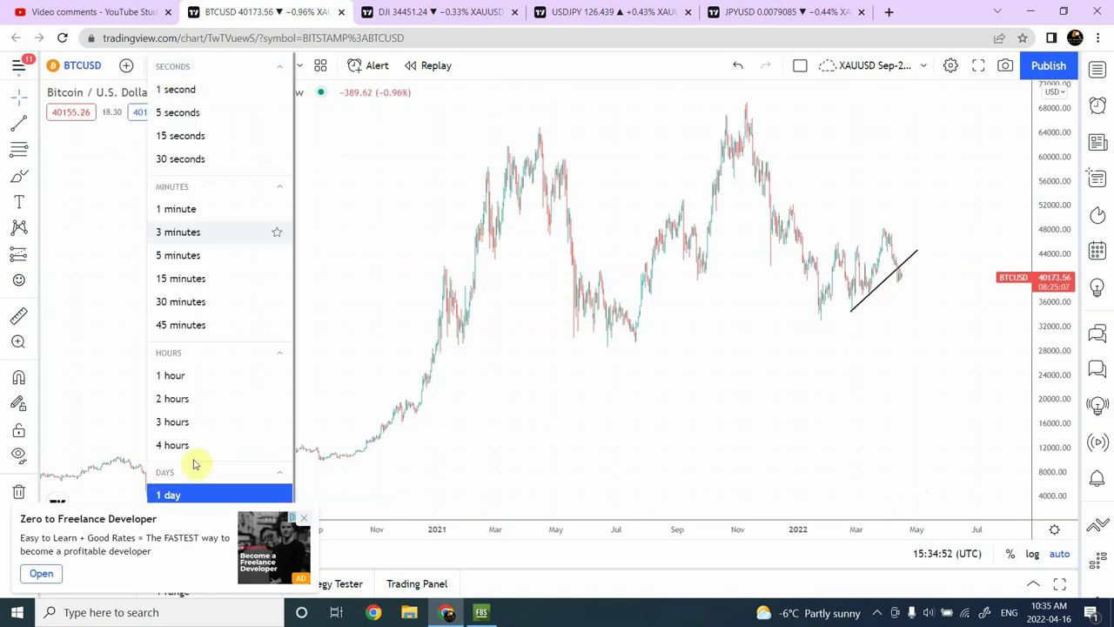
{"action": "left_click", "coordinate": [303, 518]}
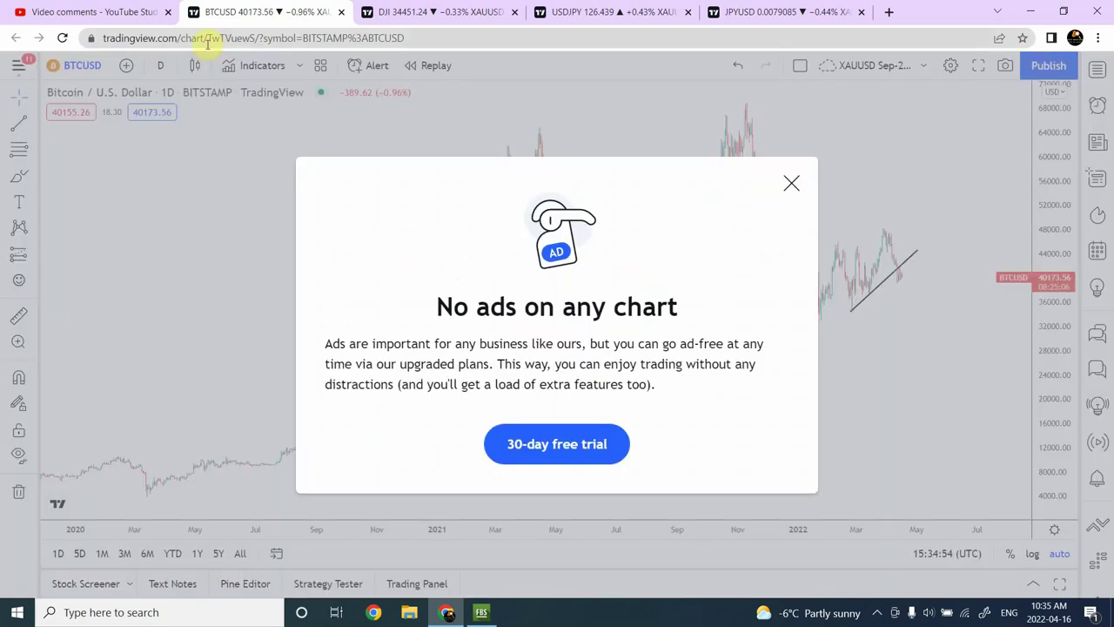
{"action": "left_click", "coordinate": [791, 183]}
{"action": "left_click", "coordinate": [168, 67]}
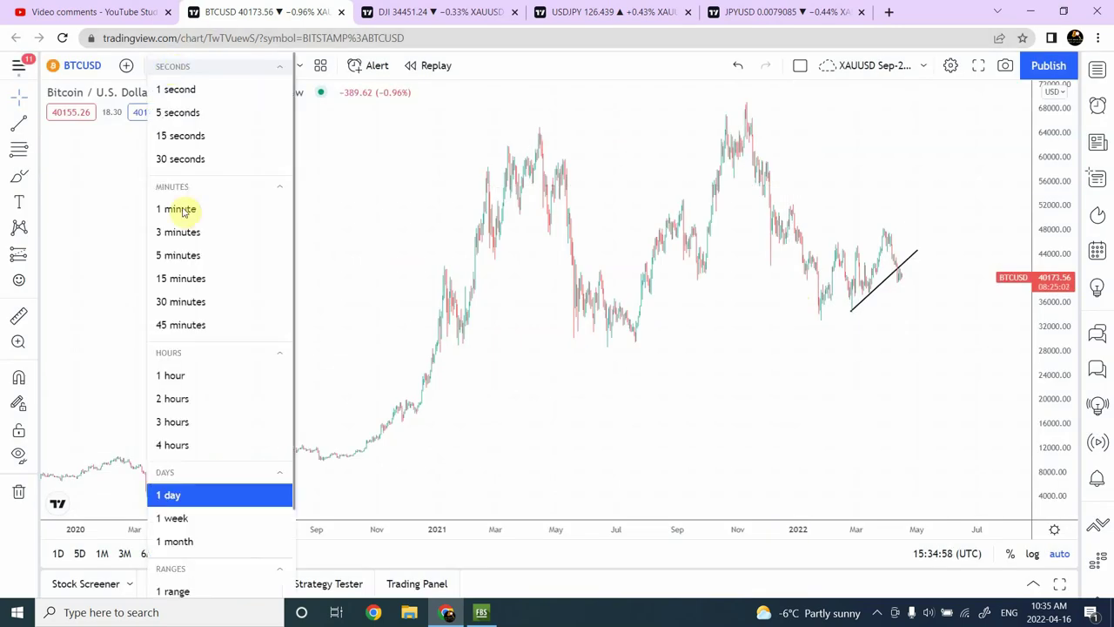
{"action": "left_click", "coordinate": [207, 548]}
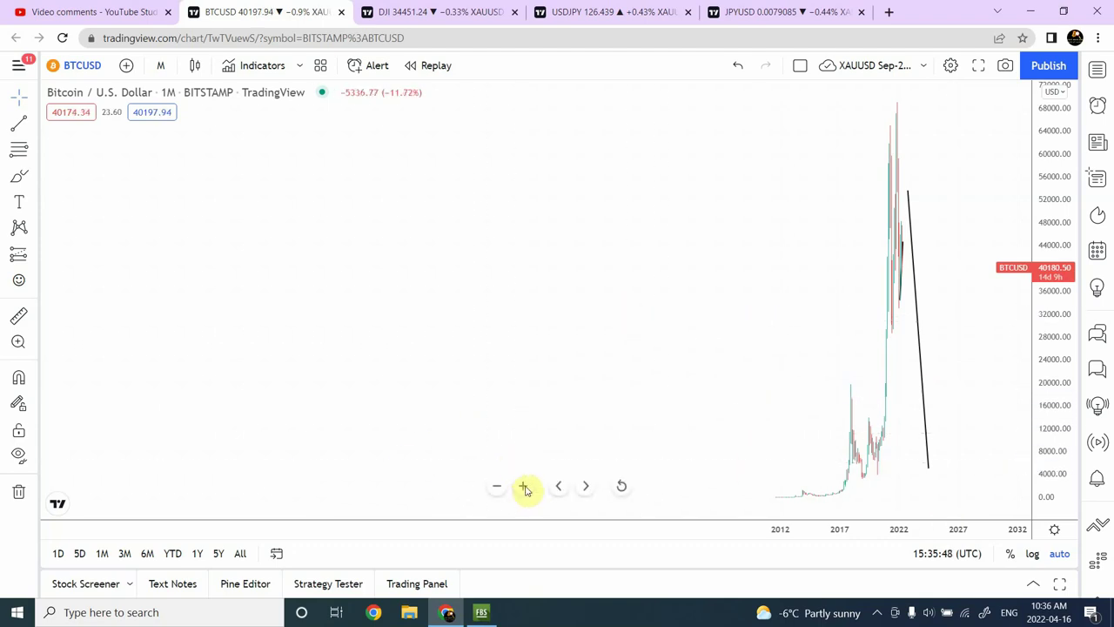
{"action": "left_click", "coordinate": [523, 487]}
{"action": "left_click", "coordinate": [523, 487]}
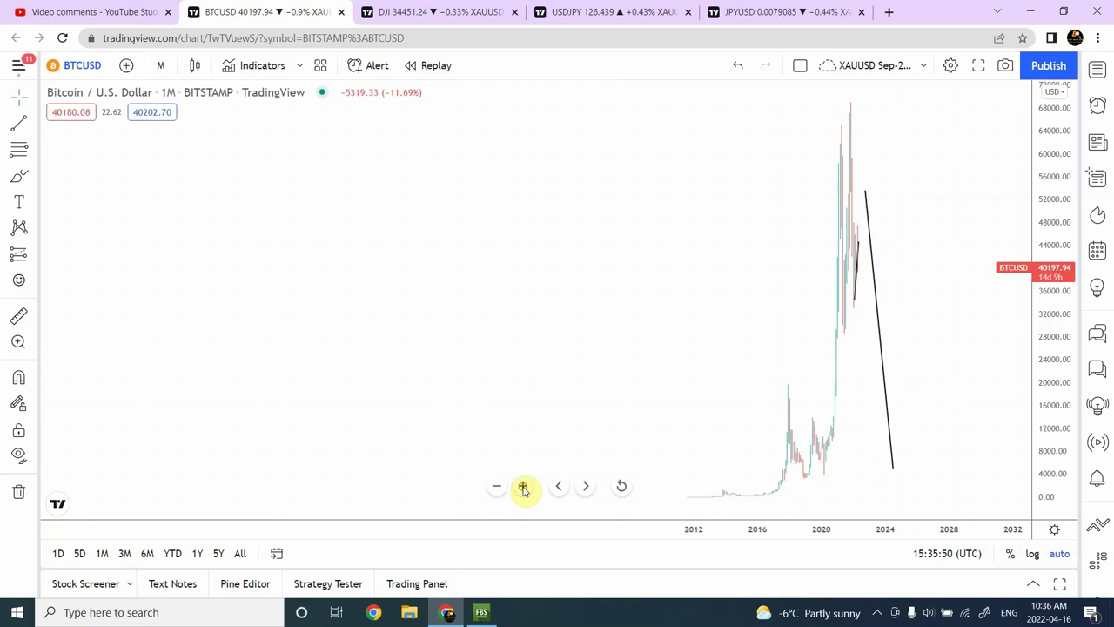
{"action": "left_click", "coordinate": [523, 487]}
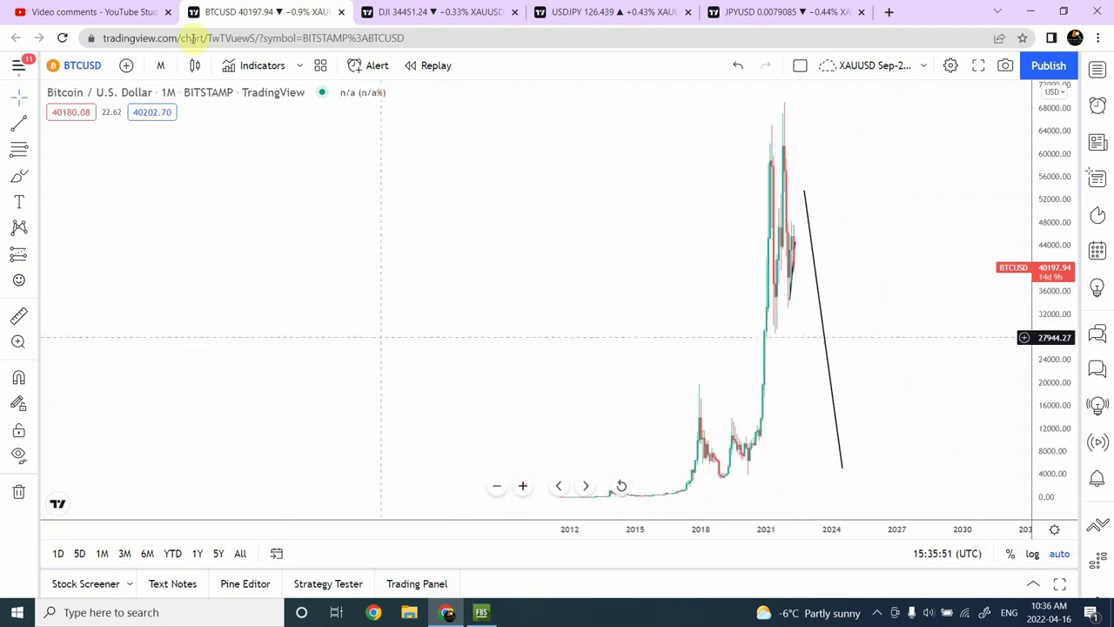
Return the BTCUSD chart to the 1-day interval and widen the visible range to review the support line against the whole rise since 2020
{"action": "left_click", "coordinate": [158, 70]}
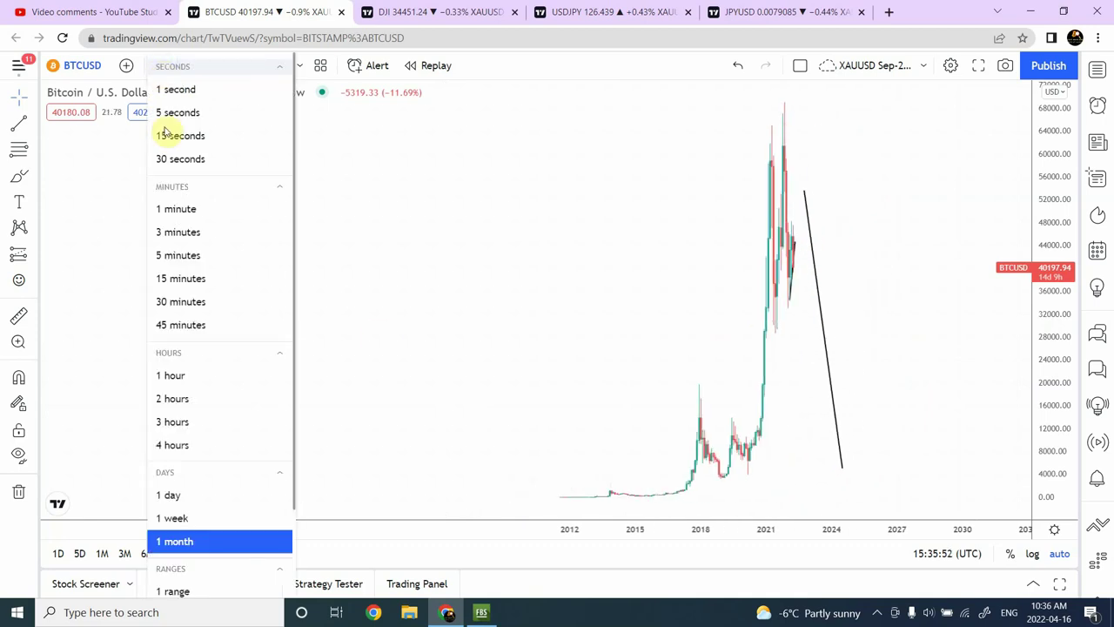
{"action": "left_click", "coordinate": [194, 496]}
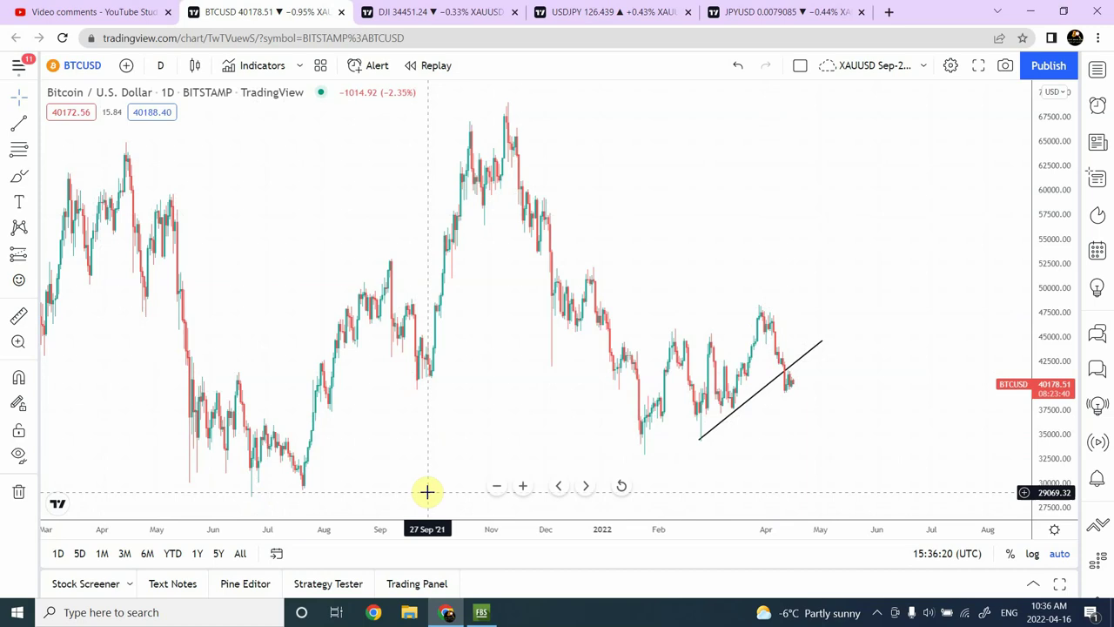
{"action": "left_click", "coordinate": [499, 487]}
{"action": "left_click", "coordinate": [500, 488]}
{"action": "left_click", "coordinate": [500, 488]}
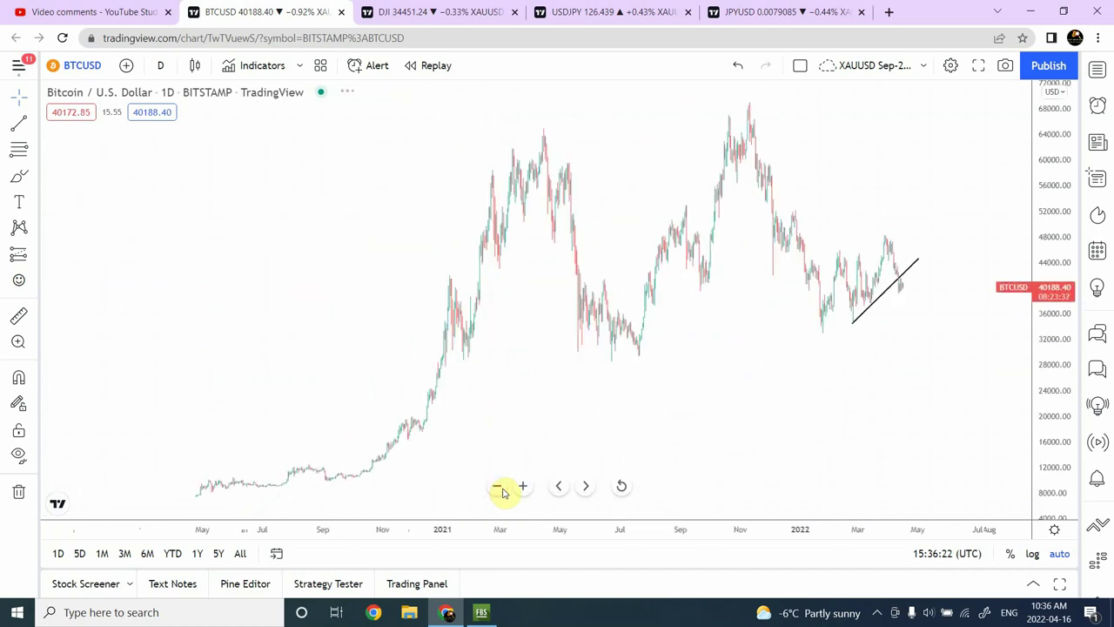
Widen the daily BTCUSD chart back to 2019 and compare it with the projected decline on the monthly DJI chart
{"action": "left_click", "coordinate": [501, 488]}
{"action": "left_click", "coordinate": [501, 488]}
{"action": "left_click", "coordinate": [500, 489]}
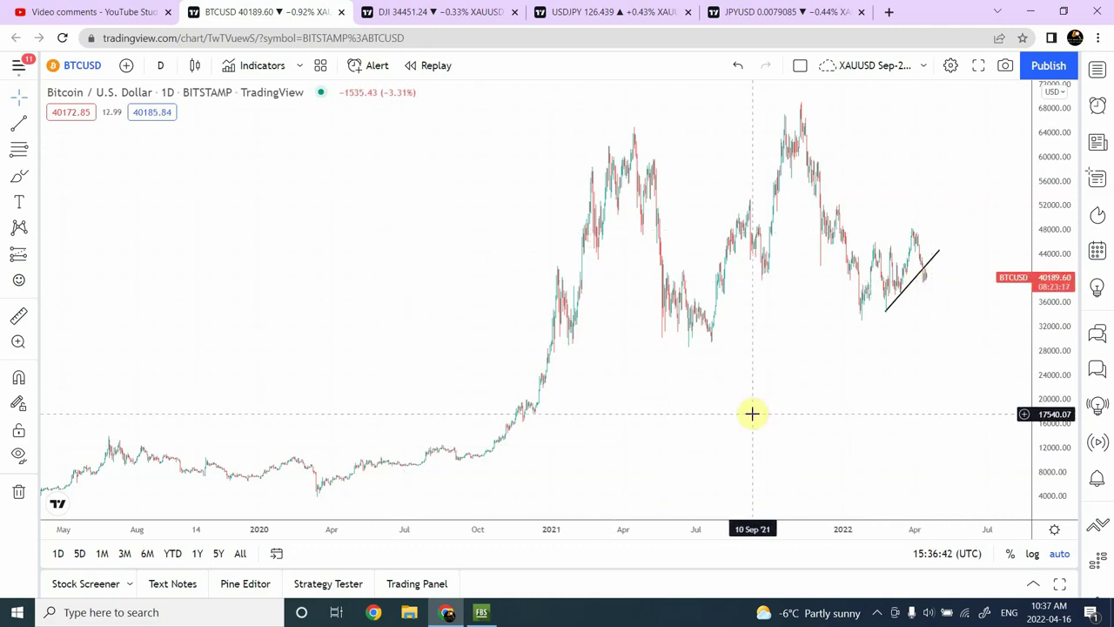
{"action": "left_click_drag", "start_coordinate": [752, 412], "coordinate": [488, 380]}
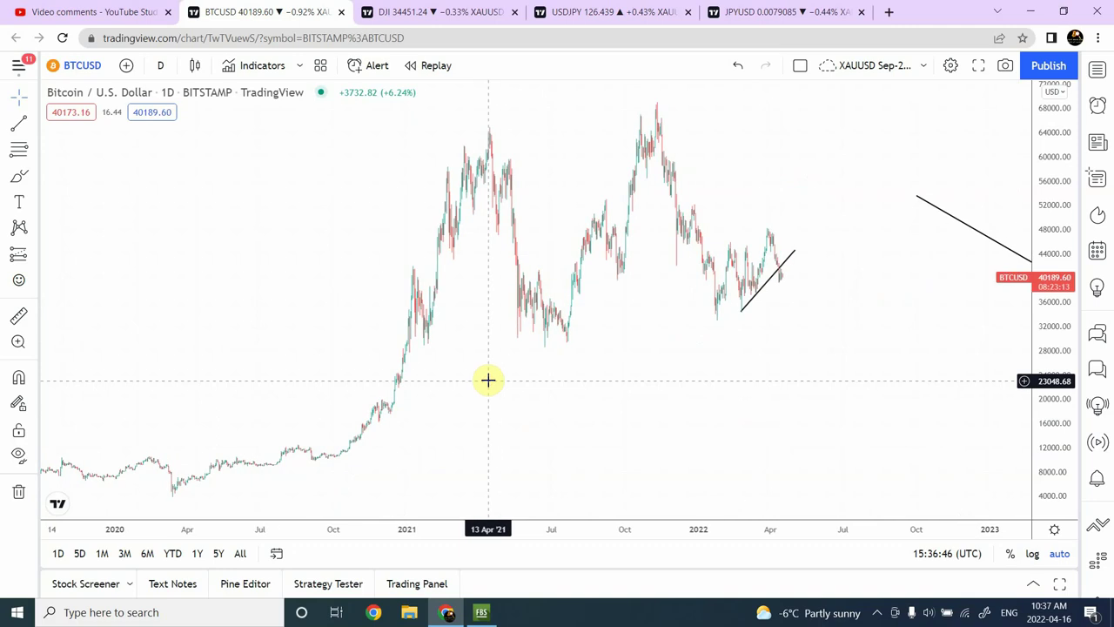
{"action": "left_click", "coordinate": [454, 10]}
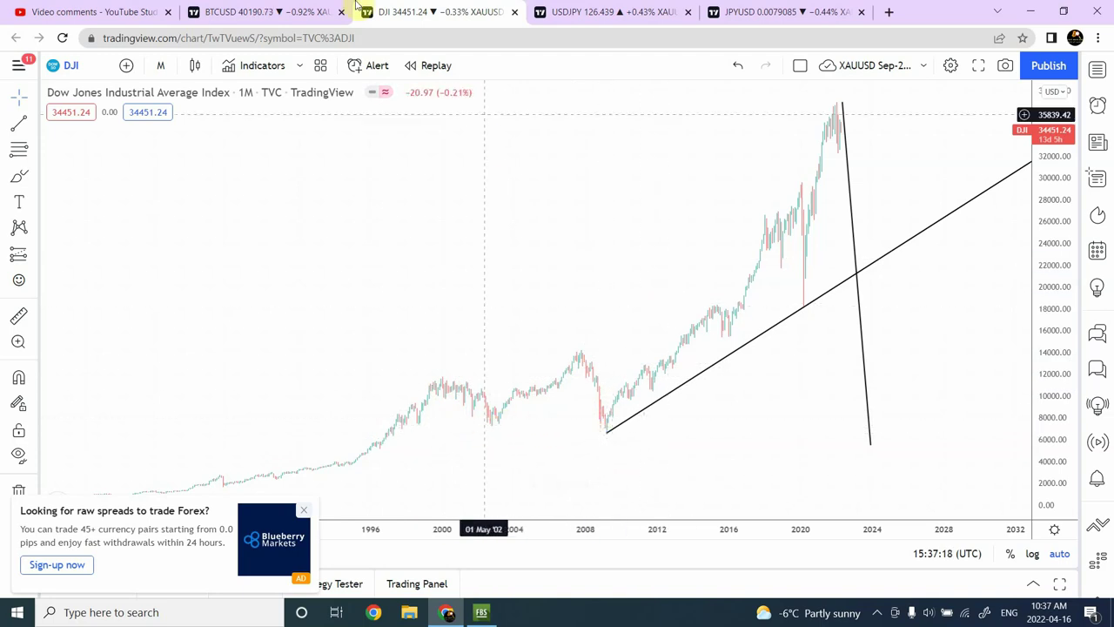
{"action": "left_click", "coordinate": [316, 7]}
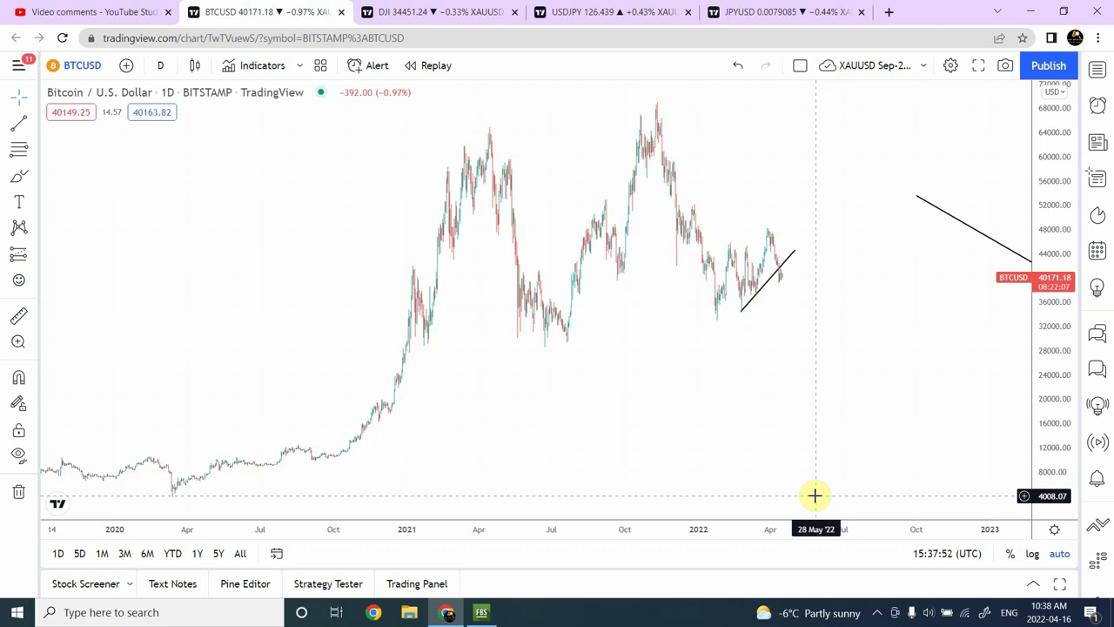
Review the whole monthly JPYUSD history back to 2003, and close that chart without saving its changes
{"action": "left_click", "coordinate": [742, 9]}
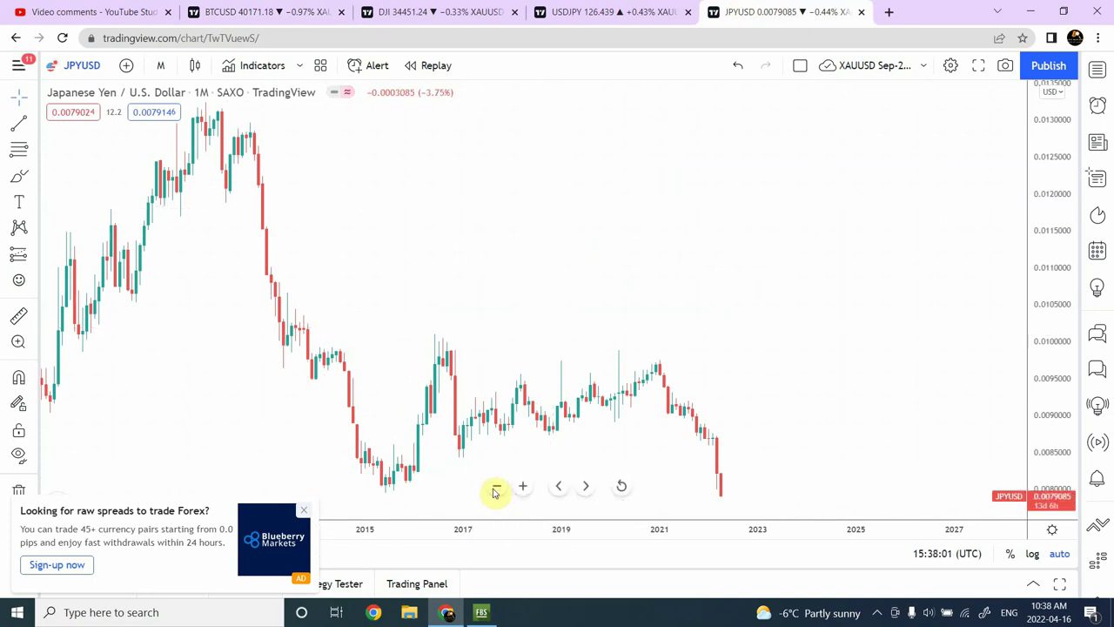
{"action": "left_click", "coordinate": [496, 487]}
{"action": "left_click", "coordinate": [495, 487]}
{"action": "left_click", "coordinate": [495, 487]}
{"action": "left_click", "coordinate": [496, 488]}
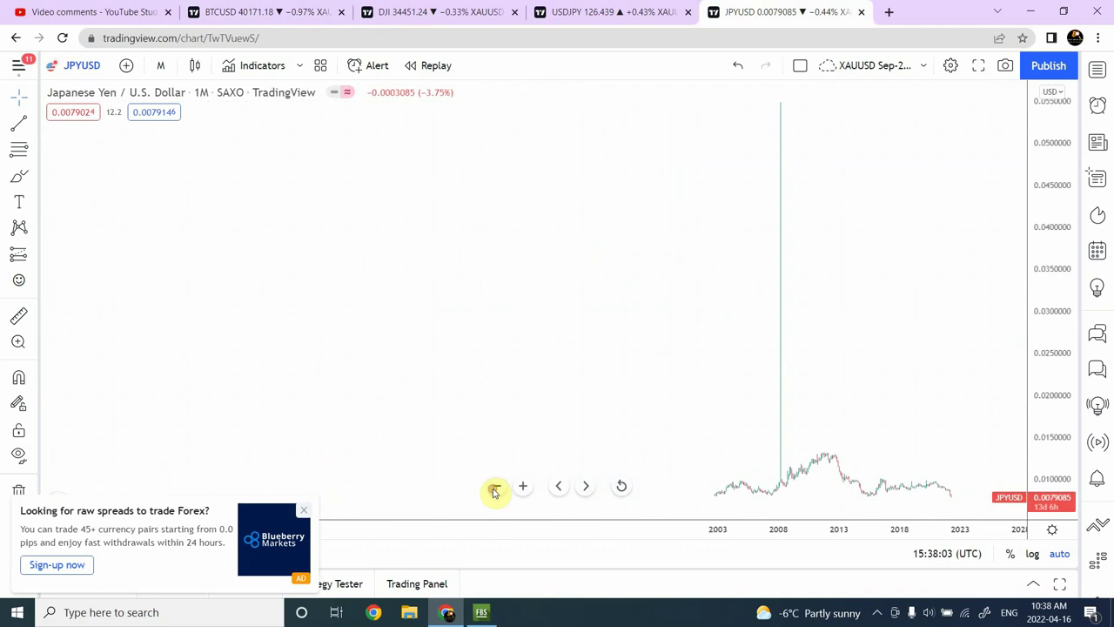
{"action": "left_click", "coordinate": [494, 490]}
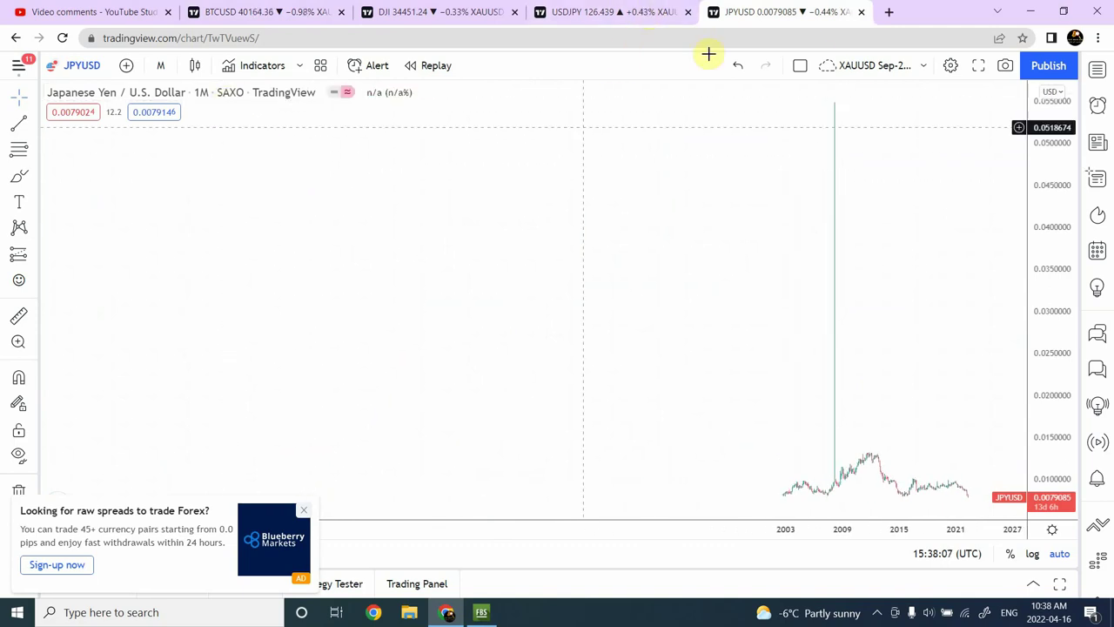
{"action": "left_click", "coordinate": [860, 12]}
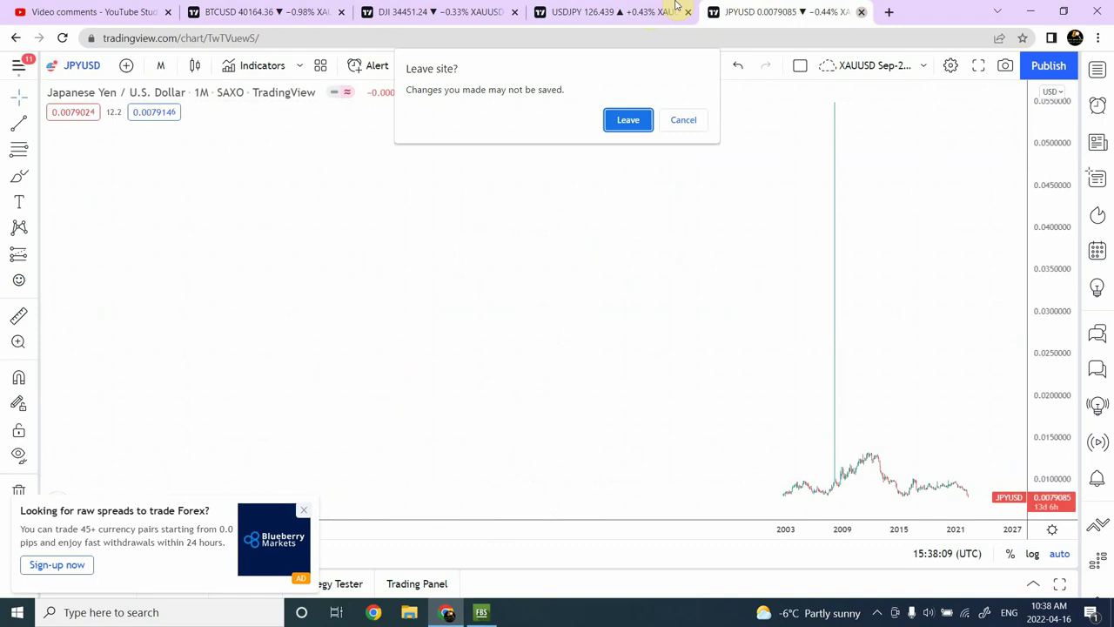
{"action": "left_click", "coordinate": [627, 120]}
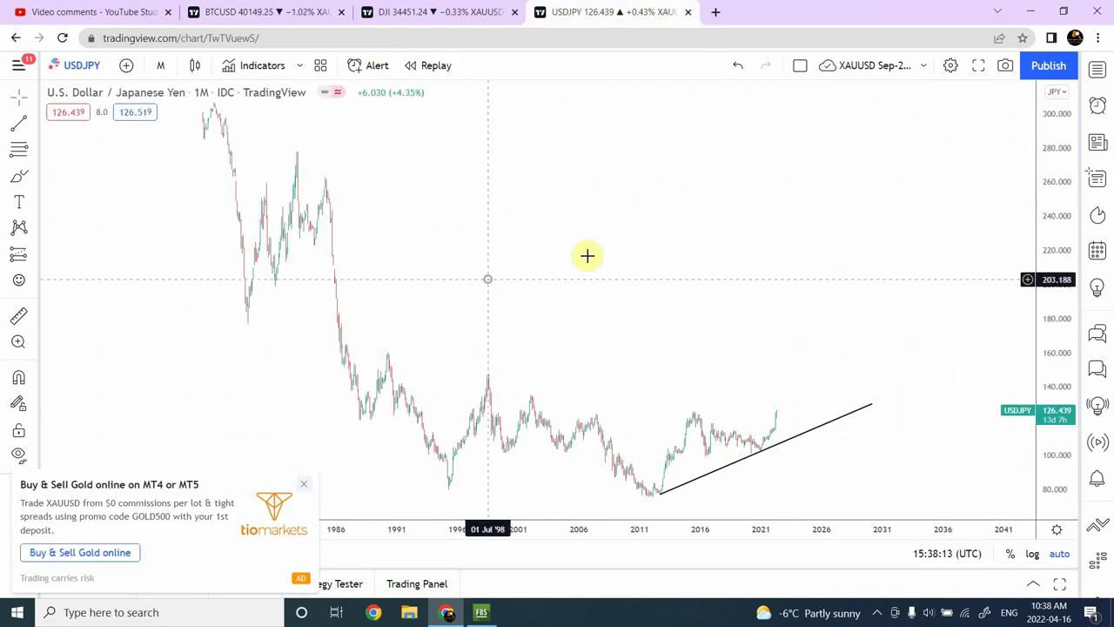
Draw a trend line on the monthly USDJPY chart from about 130.951 in October 2022 down to about 74.011 in July 2029
{"action": "left_click_drag", "start_coordinate": [586, 255], "coordinate": [589, 291]}
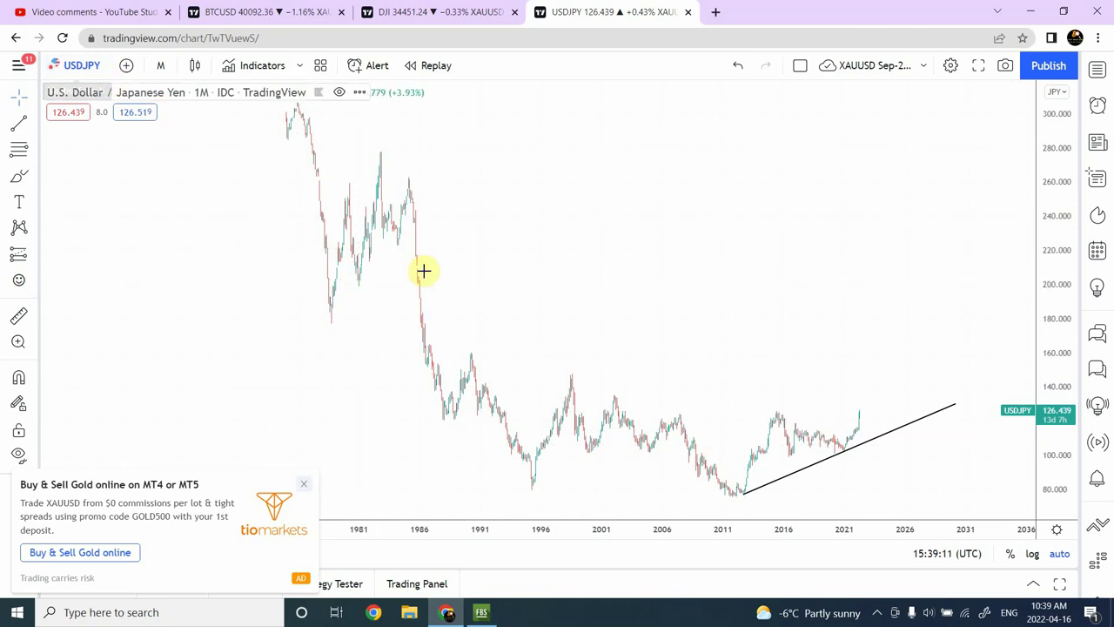
{"action": "left_click_drag", "start_coordinate": [726, 279], "coordinate": [597, 255]}
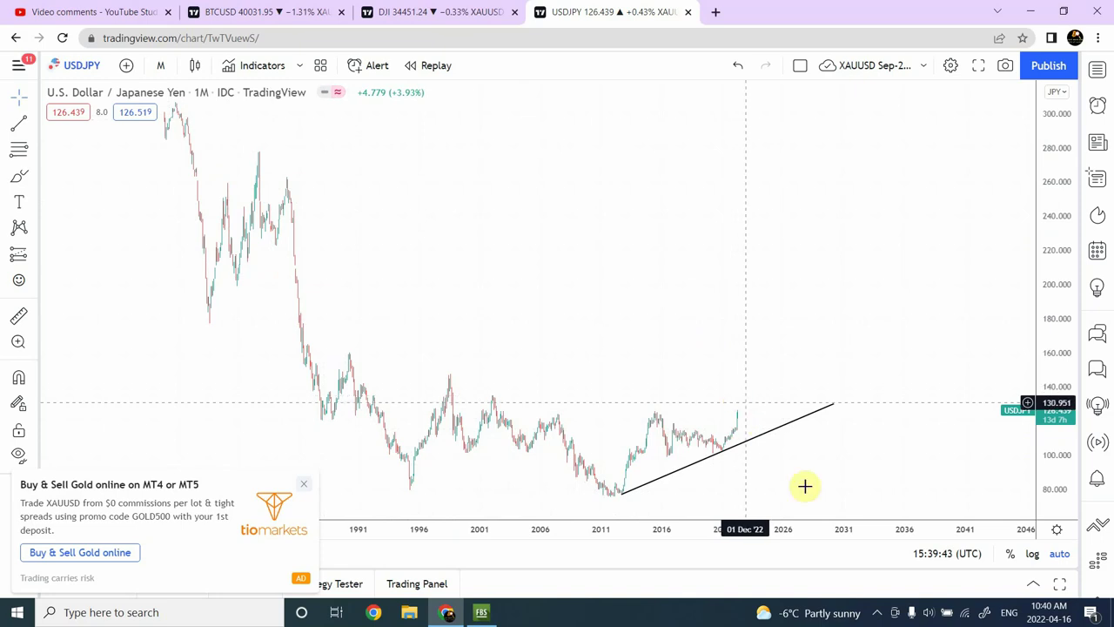
{"action": "left_click", "coordinate": [18, 127]}
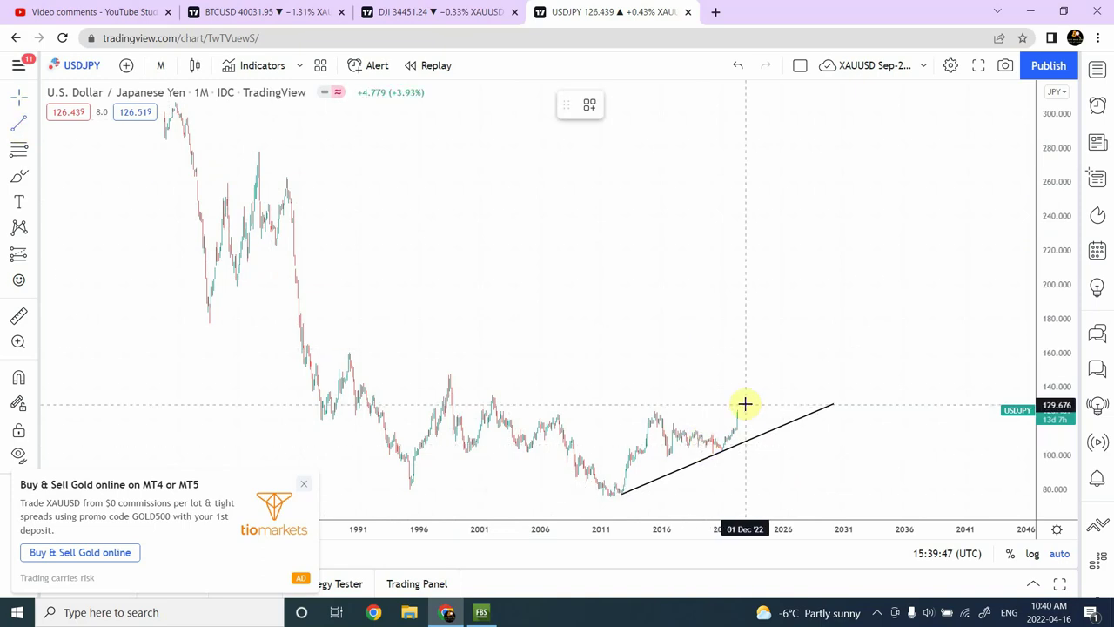
{"action": "left_click_drag", "start_coordinate": [744, 402], "coordinate": [824, 499]}
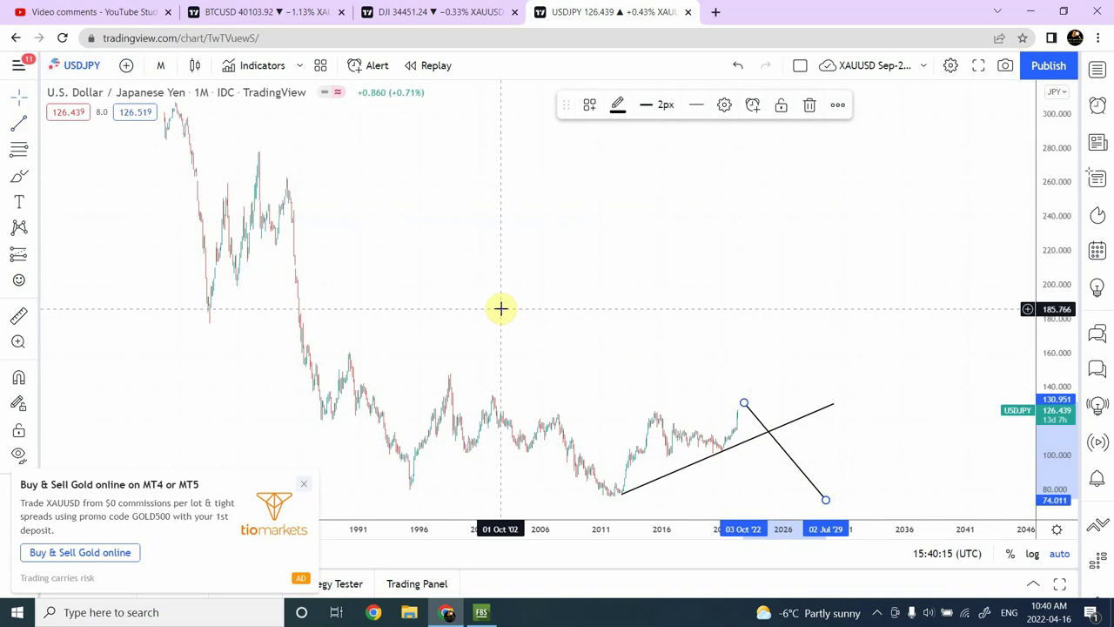
{"action": "left_click_drag", "start_coordinate": [501, 308], "coordinate": [706, 331]}
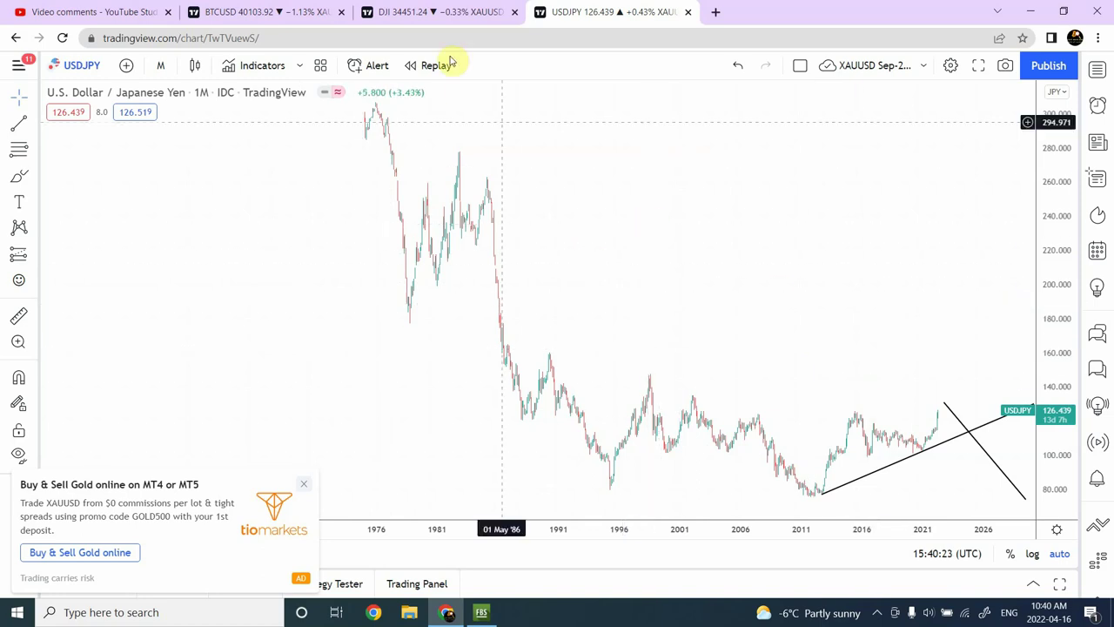
Close the DJI and BTCUSD charts, keeping the USDJPY chart open
{"action": "left_click", "coordinate": [478, 7]}
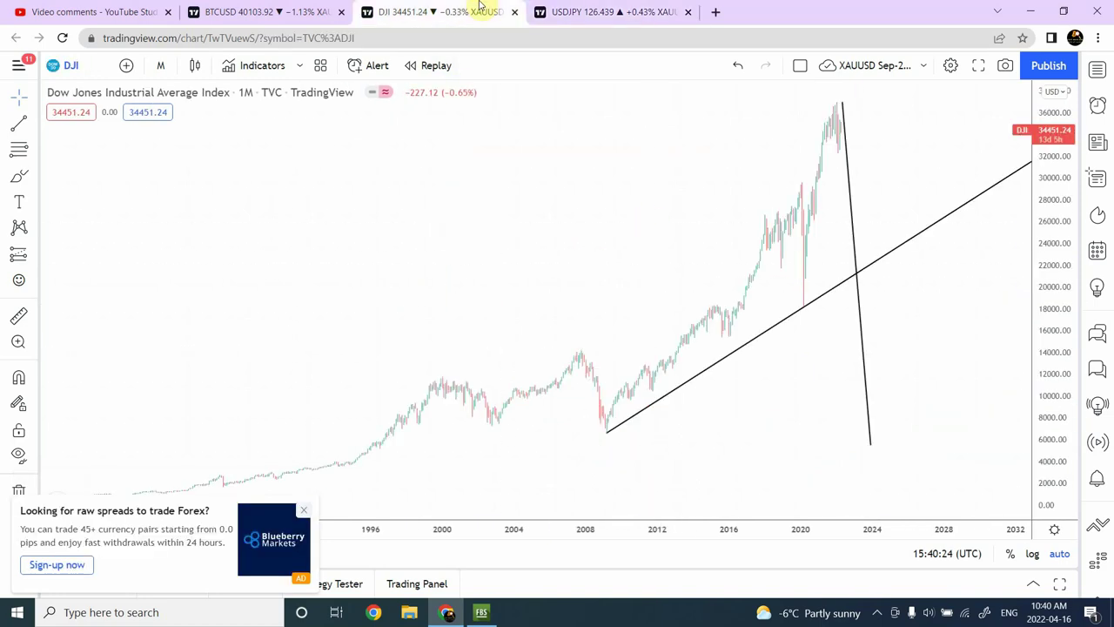
{"action": "left_click", "coordinate": [514, 12]}
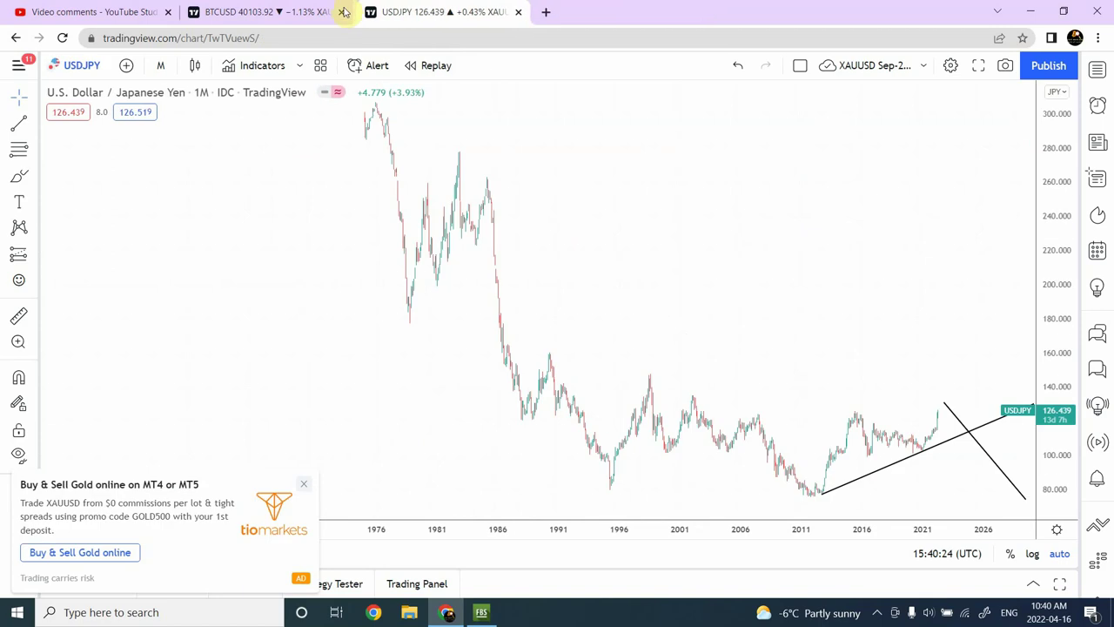
{"action": "left_click", "coordinate": [341, 12]}
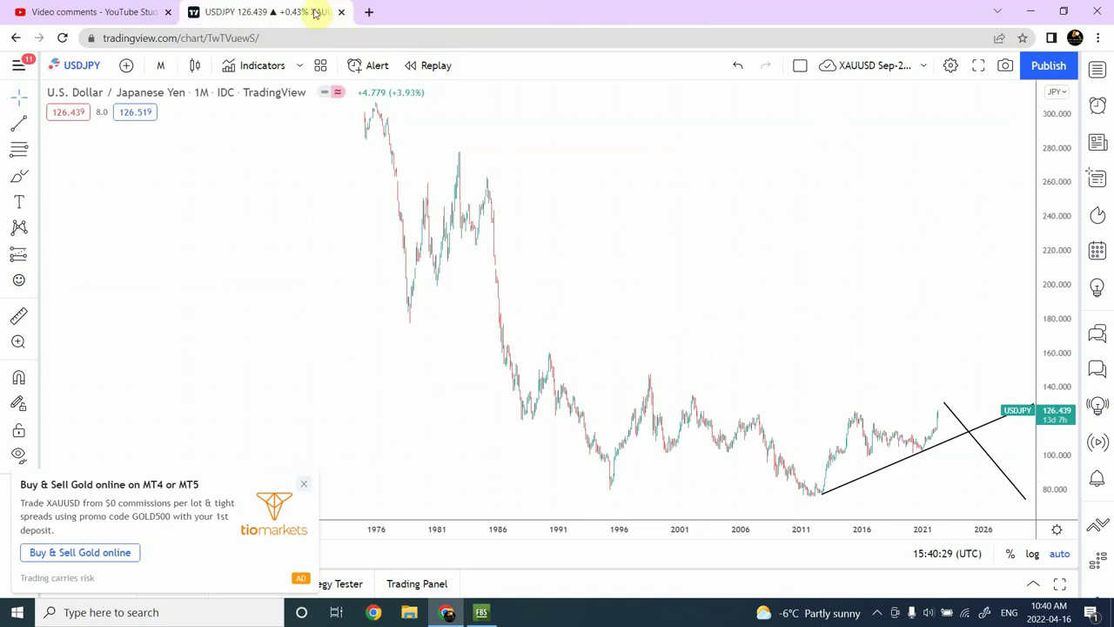
Dismiss the advertisement and its ad-free trial offer, and set the USDJPY chart to the 1-week interval
{"action": "left_click", "coordinate": [164, 73]}
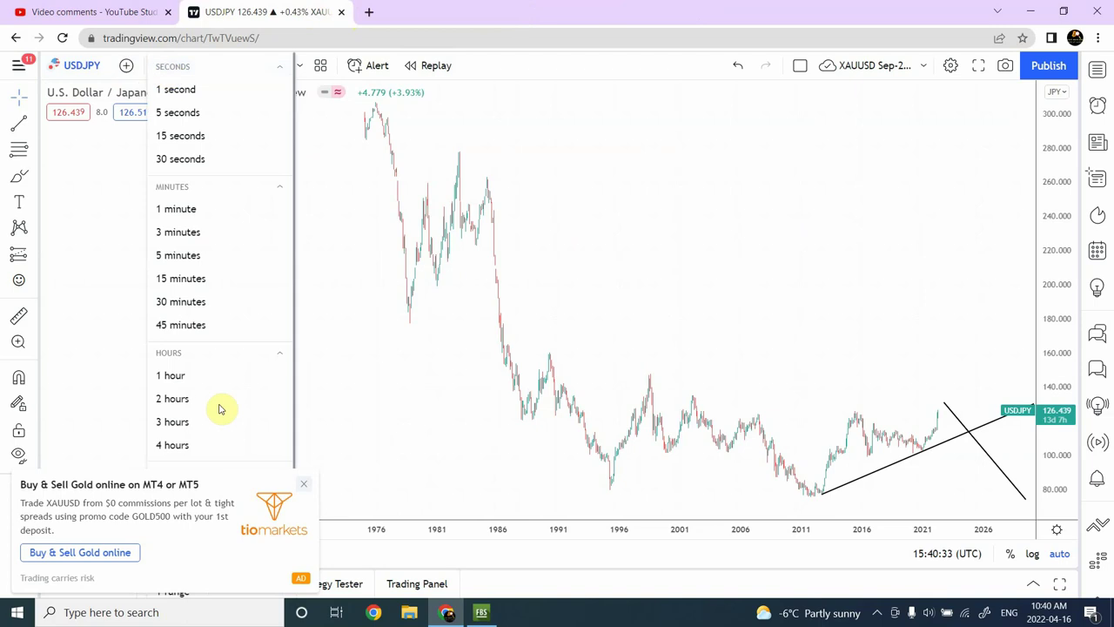
{"action": "left_click", "coordinate": [306, 490]}
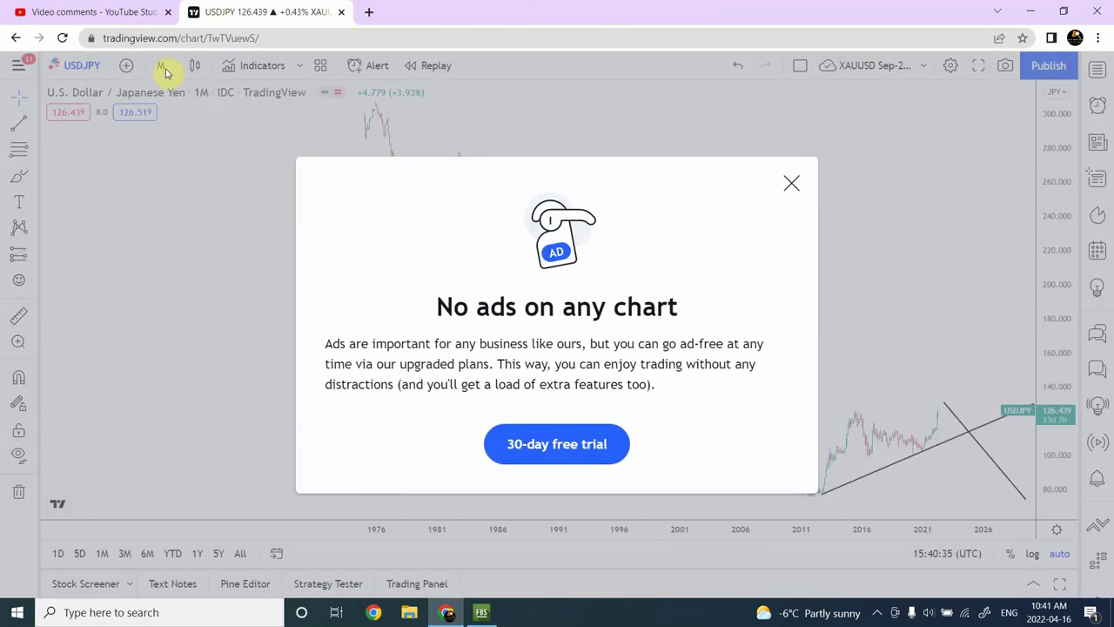
{"action": "left_click", "coordinate": [789, 184]}
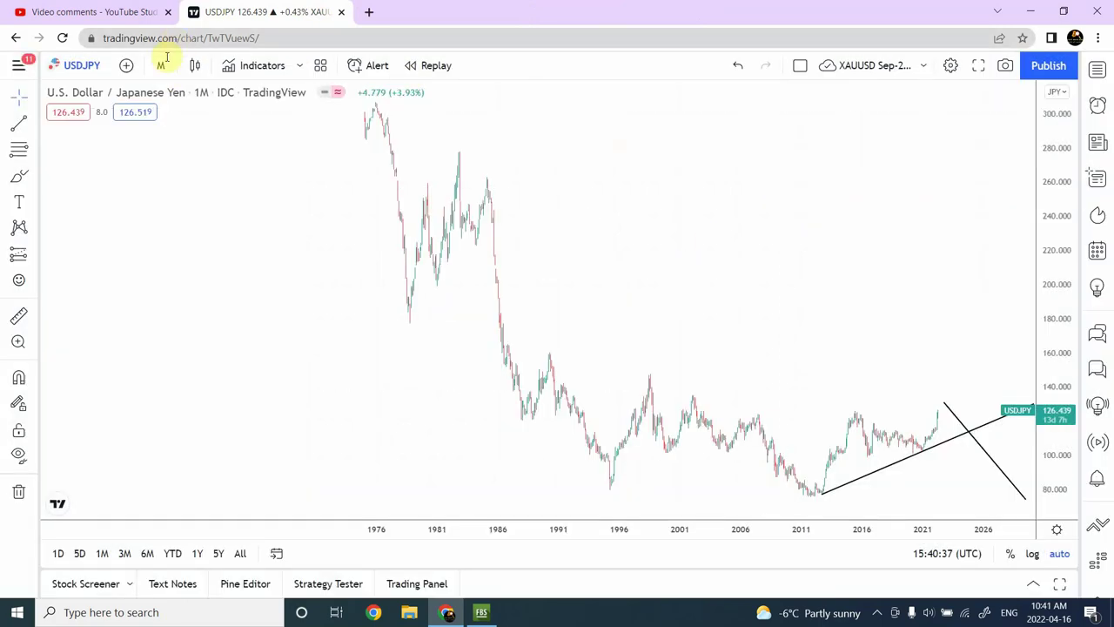
{"action": "left_click", "coordinate": [161, 73]}
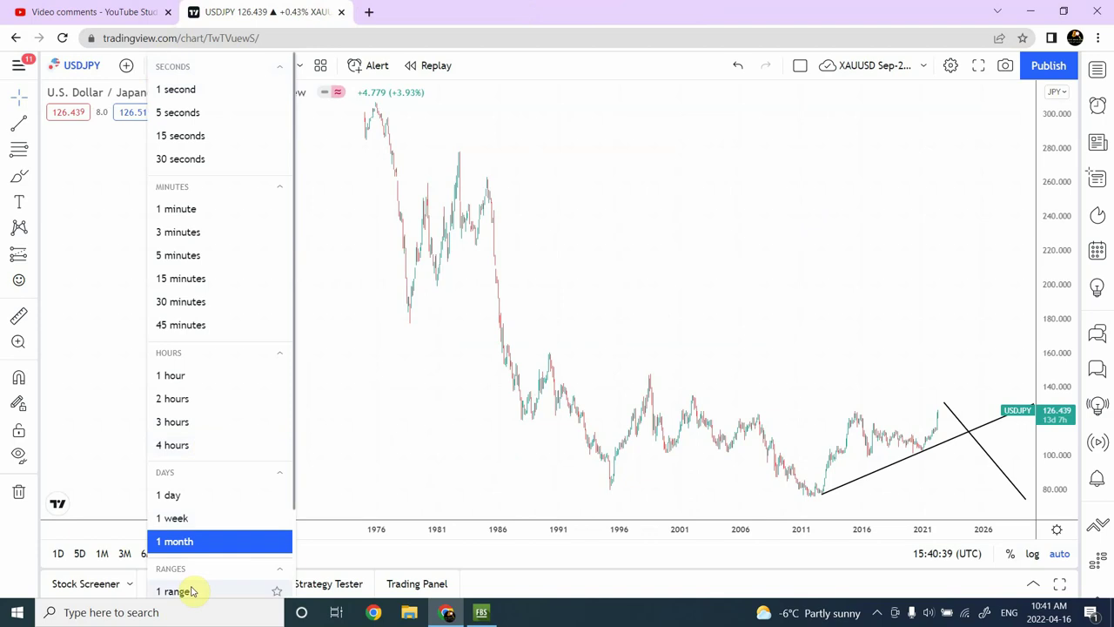
{"action": "left_click", "coordinate": [202, 495]}
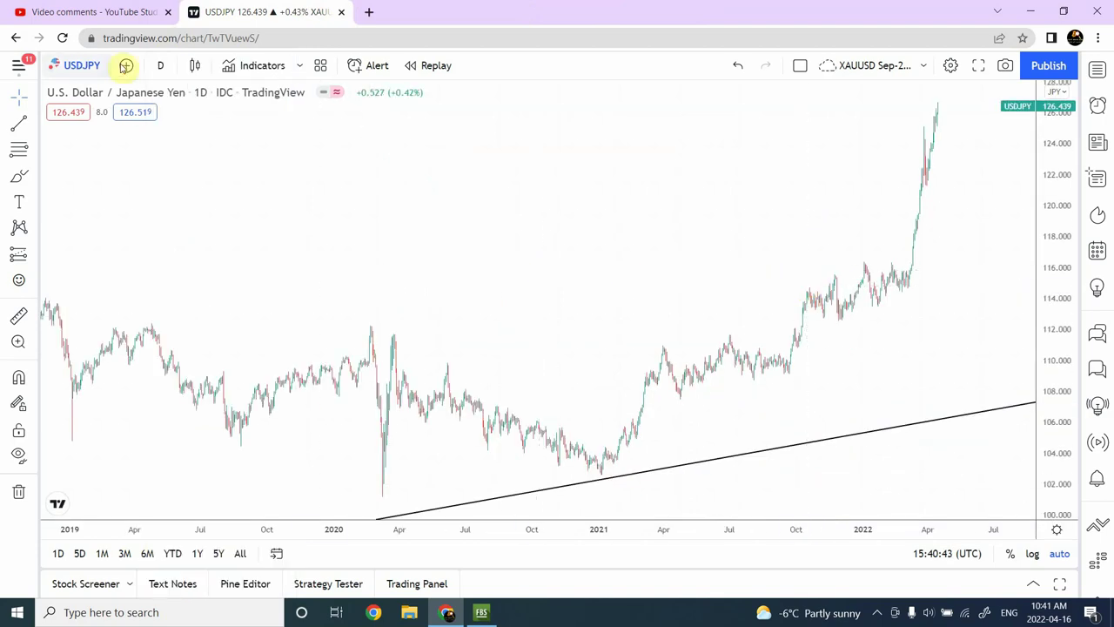
{"action": "left_click", "coordinate": [163, 66]}
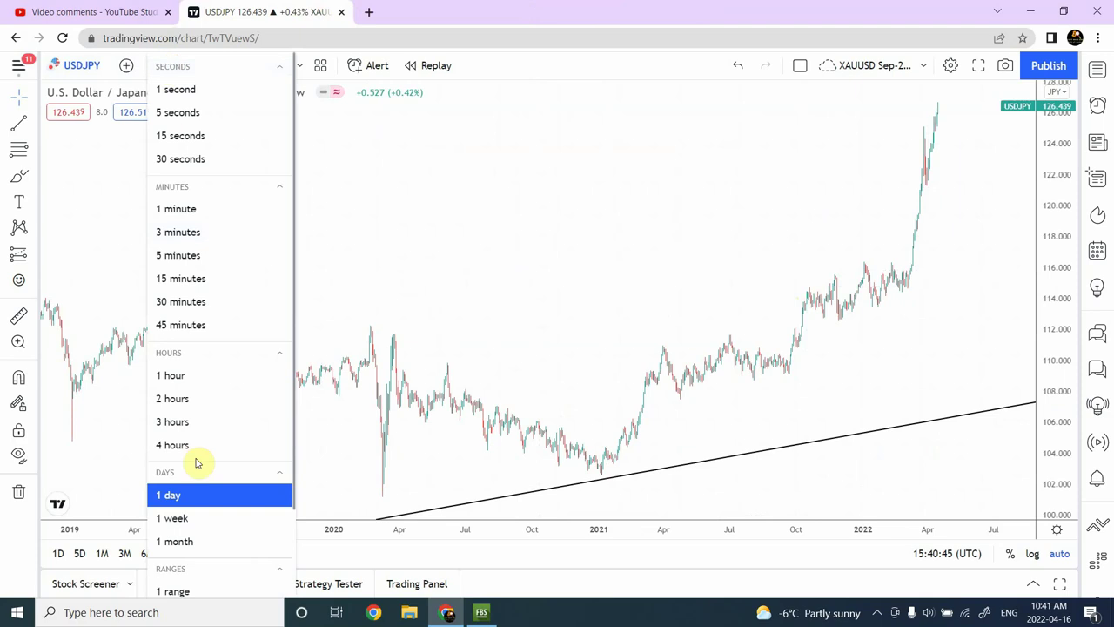
{"action": "left_click", "coordinate": [189, 519]}
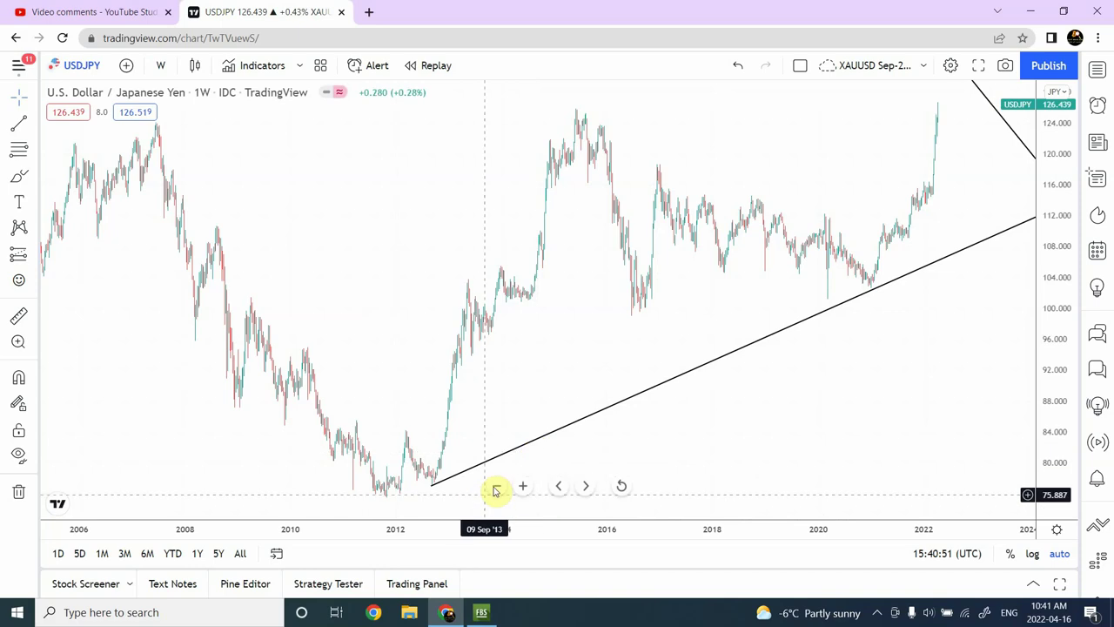
Widen the weekly USDJPY chart back to the 1990s and place a horizontal ray from the early-2002 high at about 135.234
{"action": "left_click", "coordinate": [498, 488]}
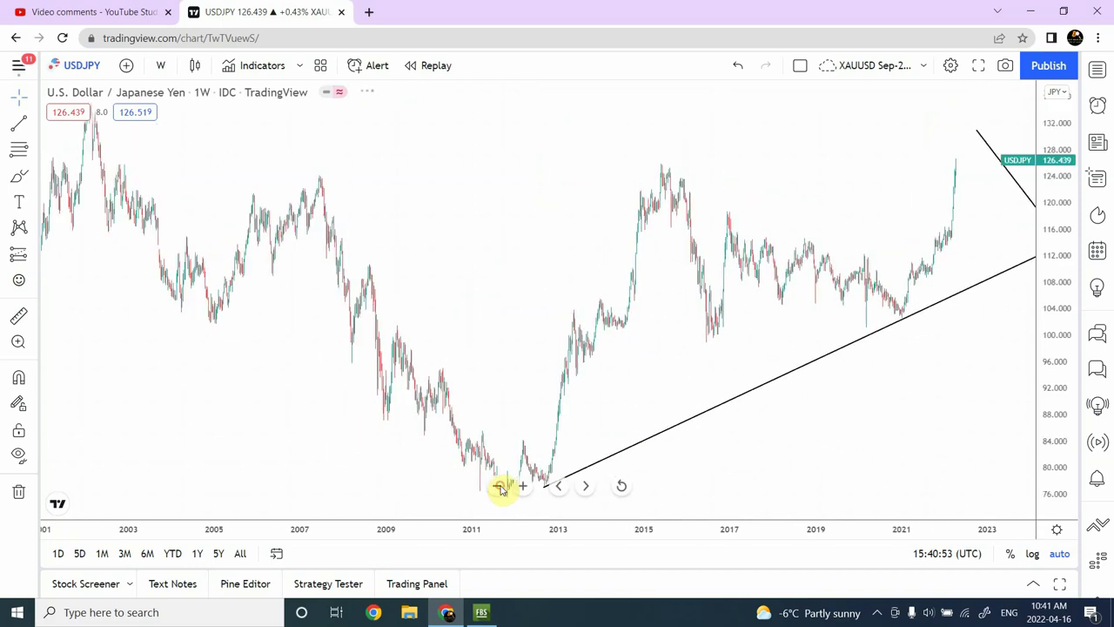
{"action": "left_click", "coordinate": [498, 487]}
{"action": "left_click", "coordinate": [498, 487]}
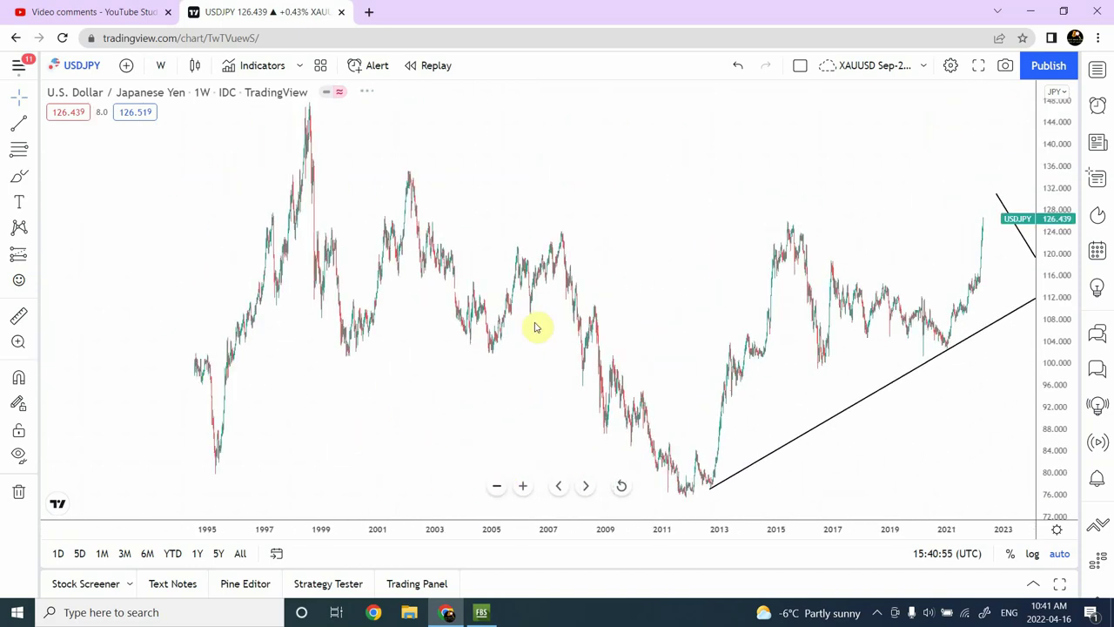
{"action": "left_click_drag", "start_coordinate": [809, 187], "coordinate": [750, 193]}
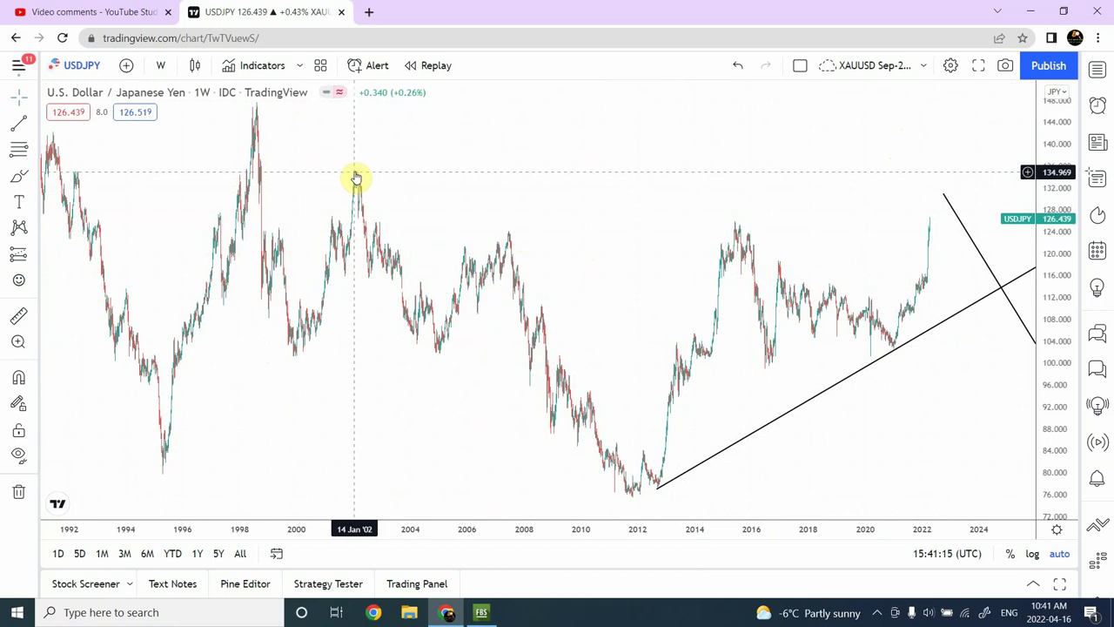
{"action": "left_click", "coordinate": [35, 123]}
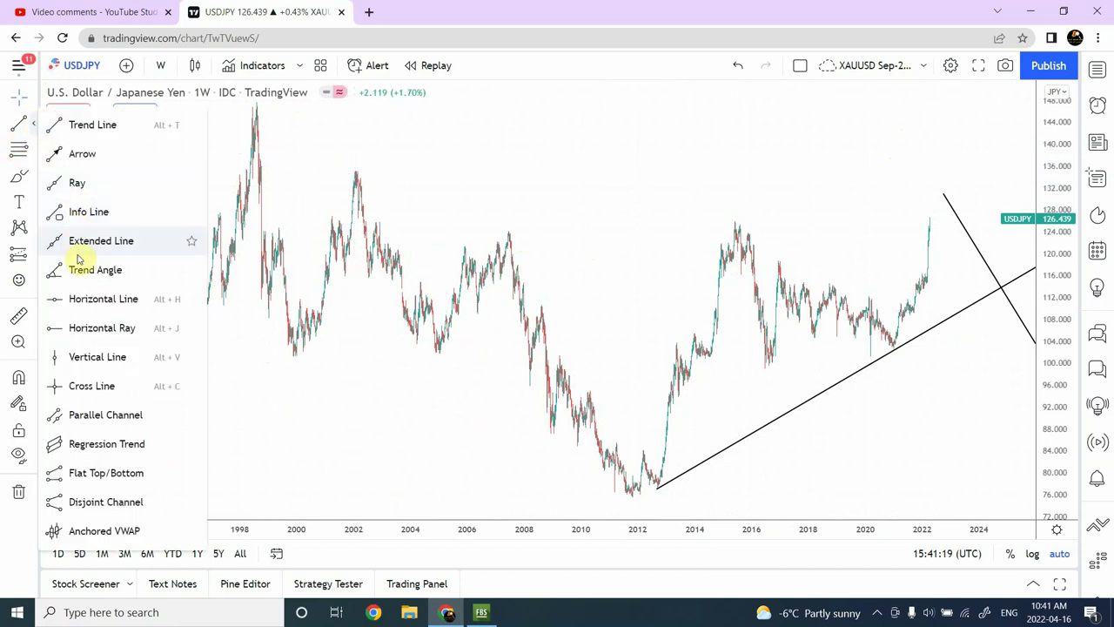
{"action": "left_click", "coordinate": [99, 329]}
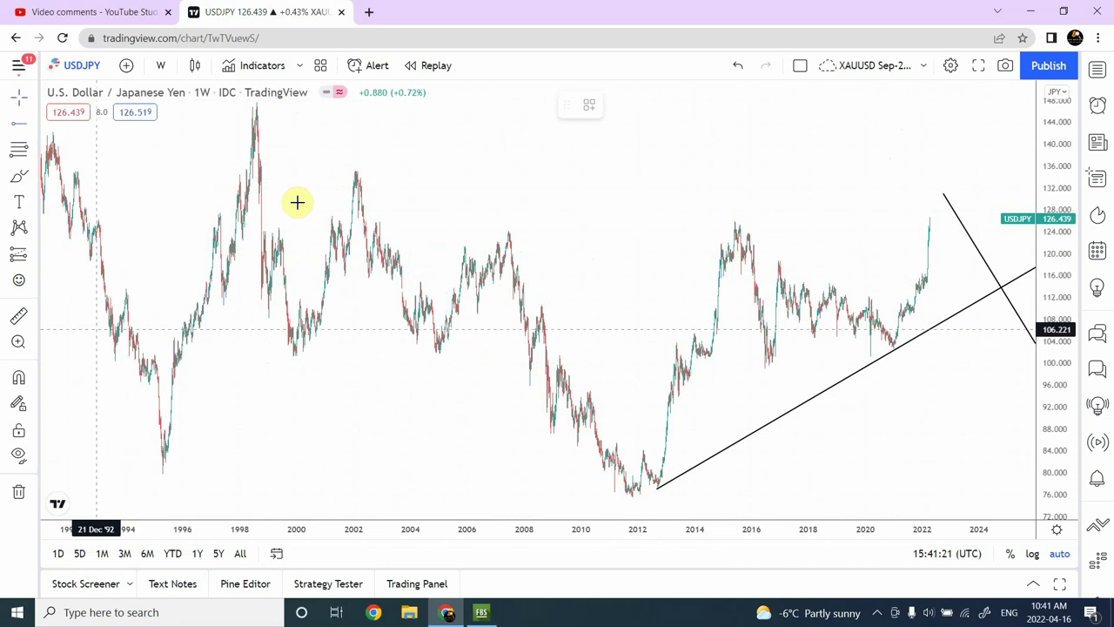
{"action": "left_click", "coordinate": [357, 171]}
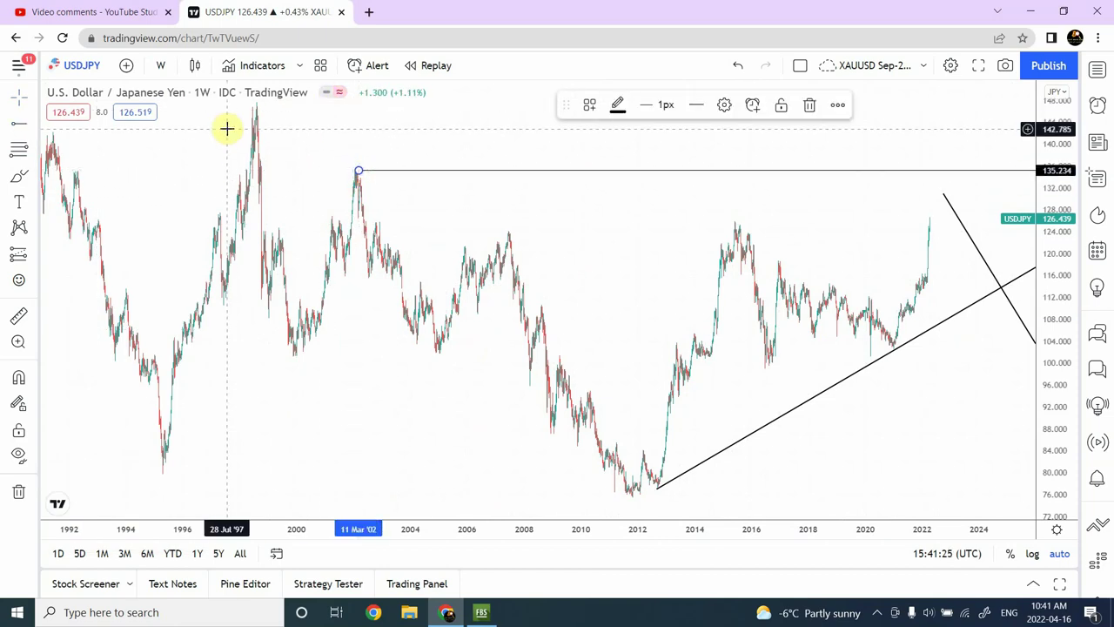
Place a second horizontal ray from the August 1998 high at about 147.687
{"action": "left_click", "coordinate": [22, 124]}
{"action": "left_click", "coordinate": [257, 102]}
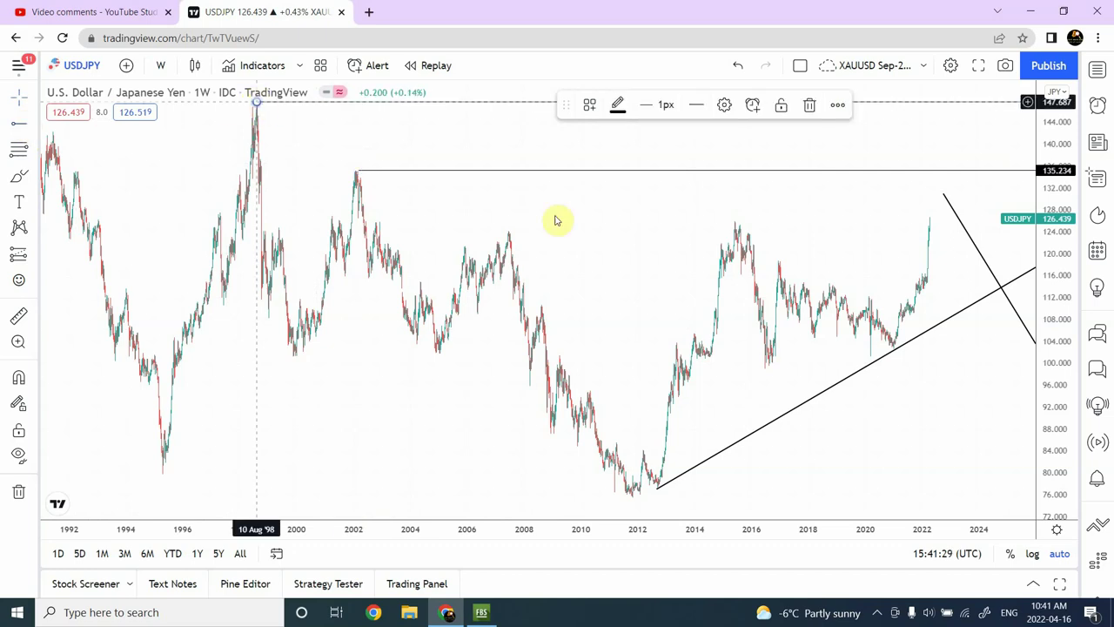
{"action": "left_click", "coordinate": [887, 433]}
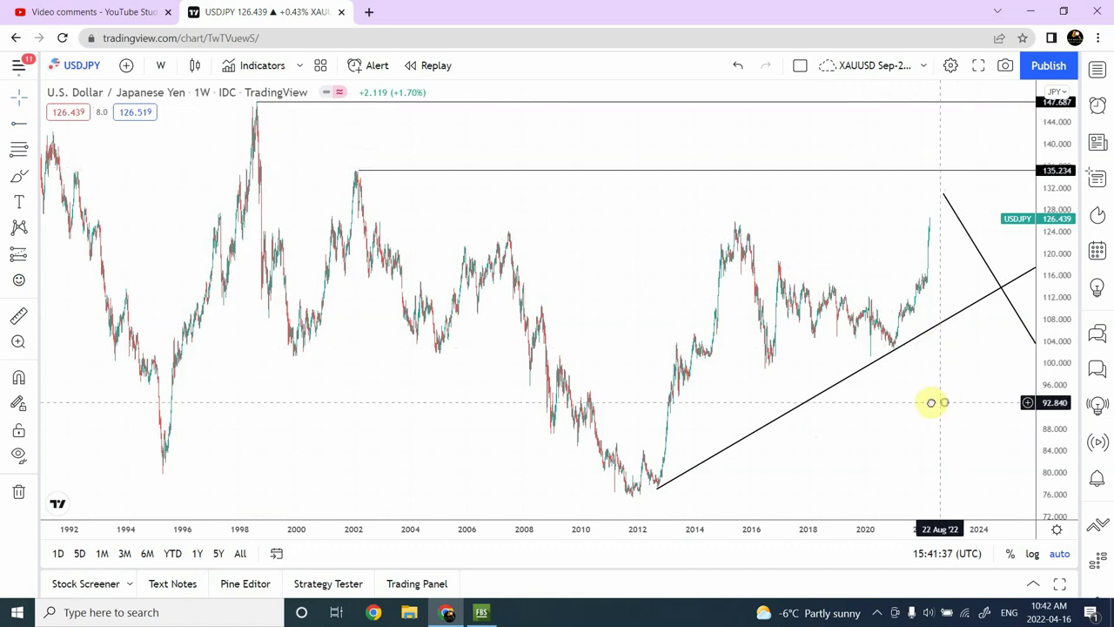
Set the USDJPY chart to the 1-day interval
{"action": "left_click_drag", "start_coordinate": [931, 402], "coordinate": [903, 401]}
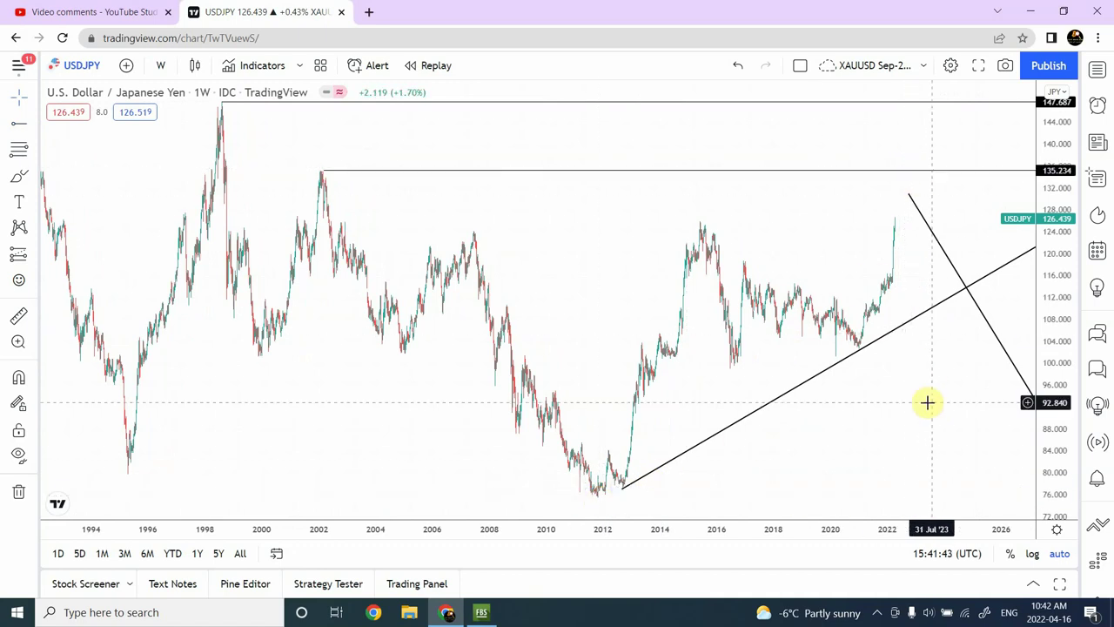
{"action": "left_click_drag", "start_coordinate": [922, 375], "coordinate": [810, 371]}
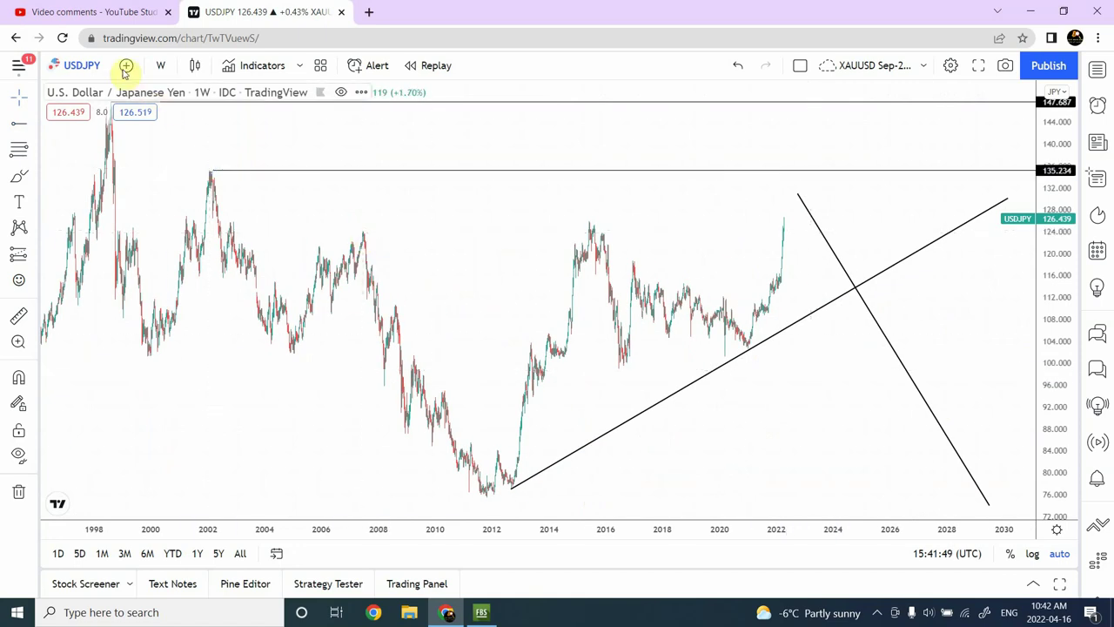
{"action": "left_click", "coordinate": [161, 67]}
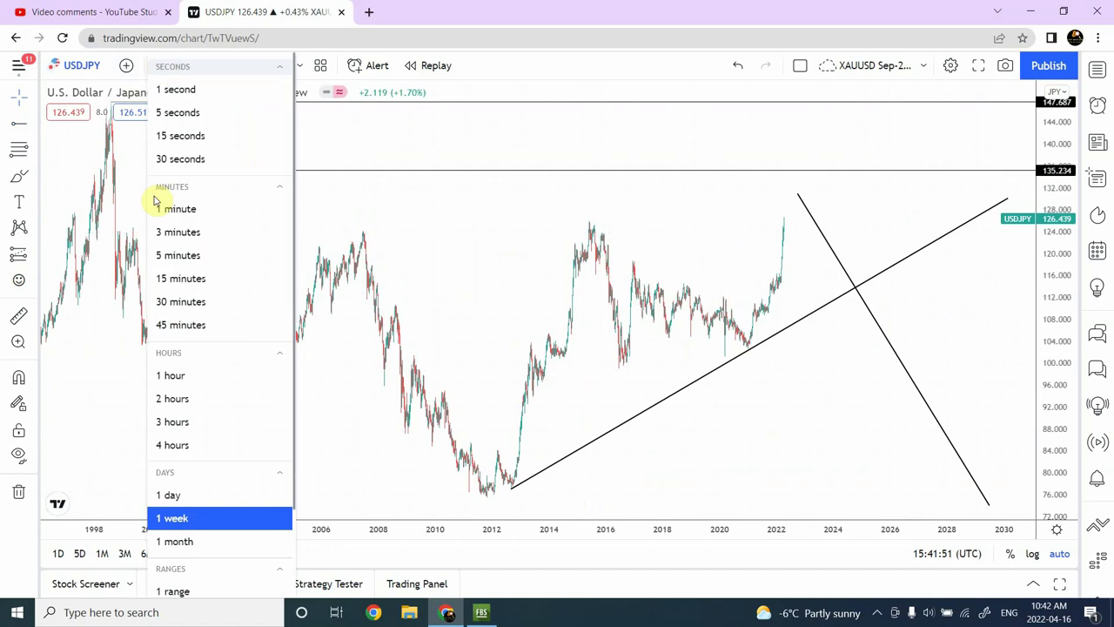
{"action": "left_click", "coordinate": [168, 494]}
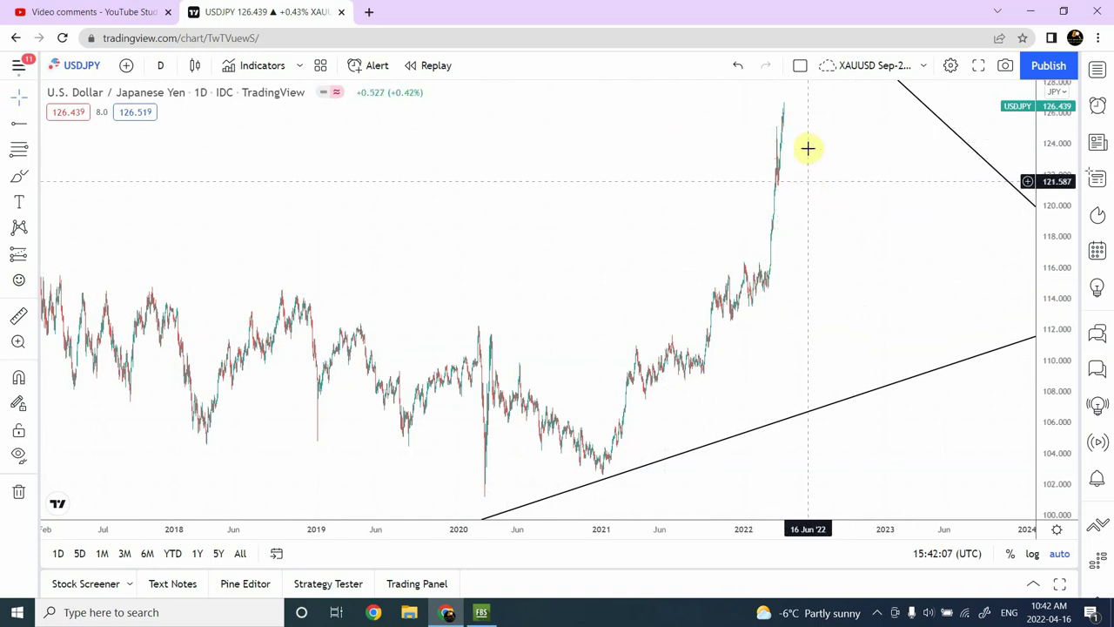
Draw an upward arrow beside the latest USDJPY prices, from about 121.821 on 22 June 2022 to 5 July 2022
{"action": "left_click", "coordinate": [36, 124]}
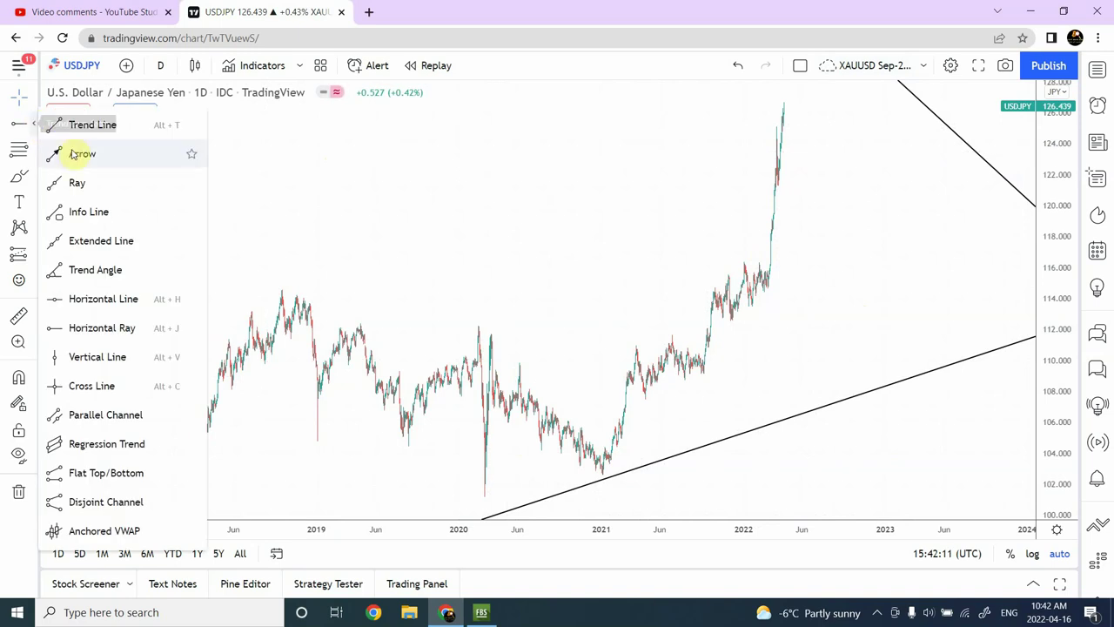
{"action": "left_click", "coordinate": [98, 153]}
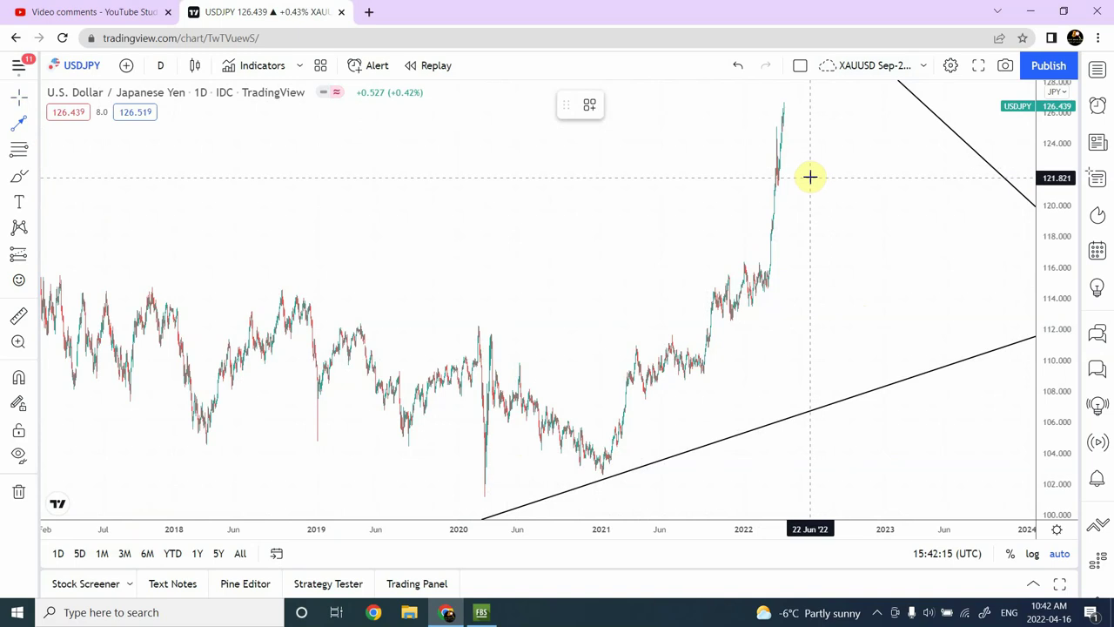
{"action": "left_click_drag", "start_coordinate": [810, 176], "coordinate": [815, 89]}
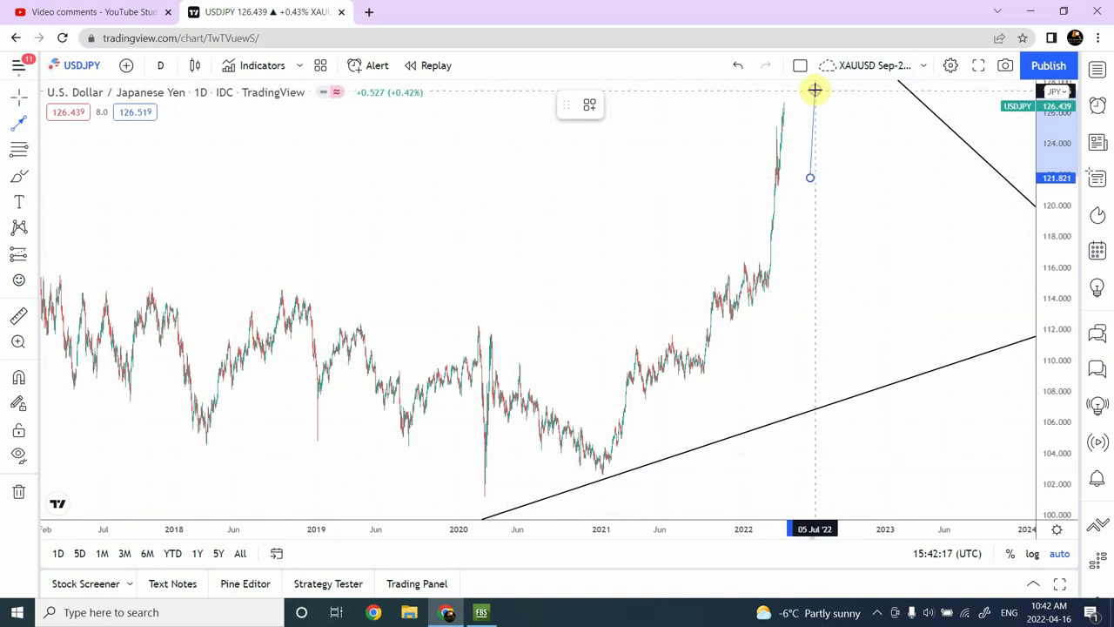
{"action": "left_click", "coordinate": [922, 211]}
Widen the daily chart back to 2016 and set the interval to 1 hour
{"action": "left_click_drag", "start_coordinate": [684, 365], "coordinate": [671, 424]}
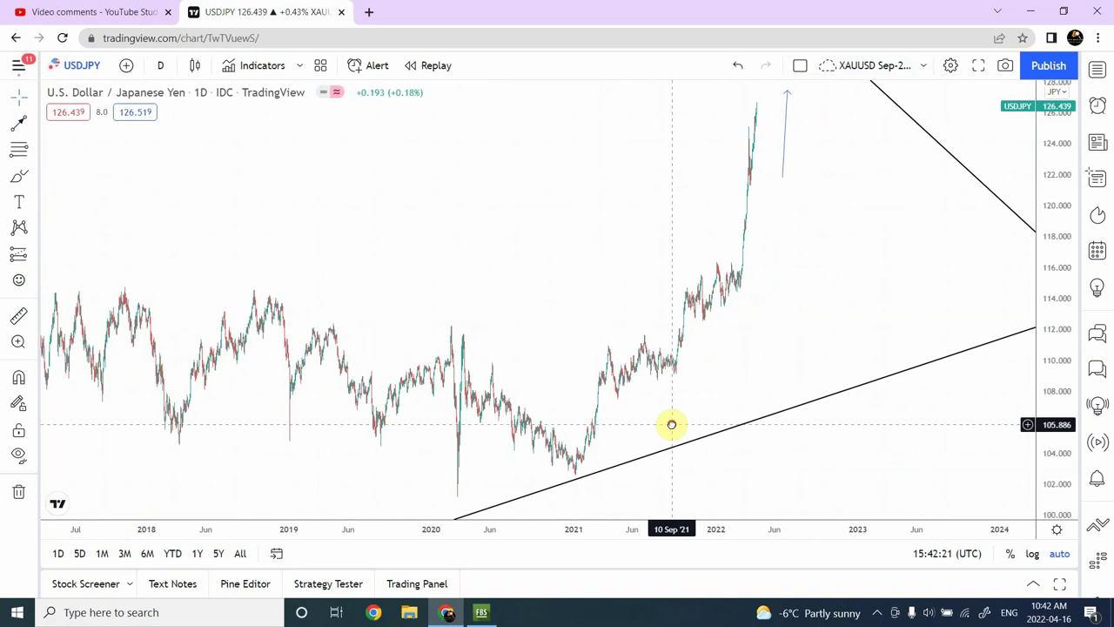
{"action": "mouse_move", "coordinate": [443, 495]}
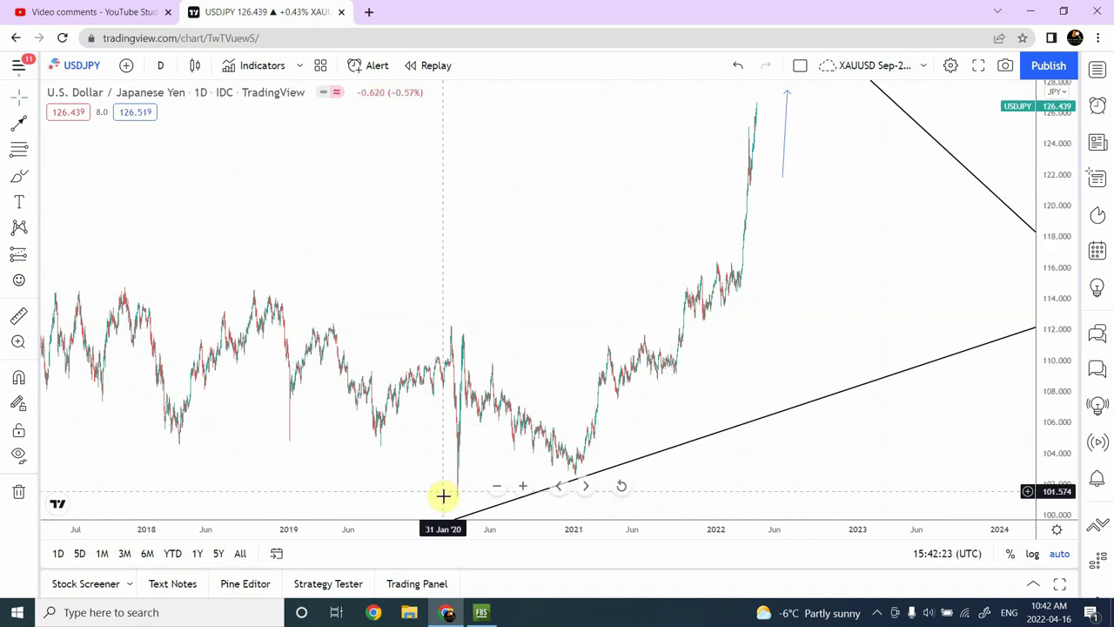
{"action": "left_click", "coordinate": [497, 486]}
{"action": "left_click", "coordinate": [497, 486]}
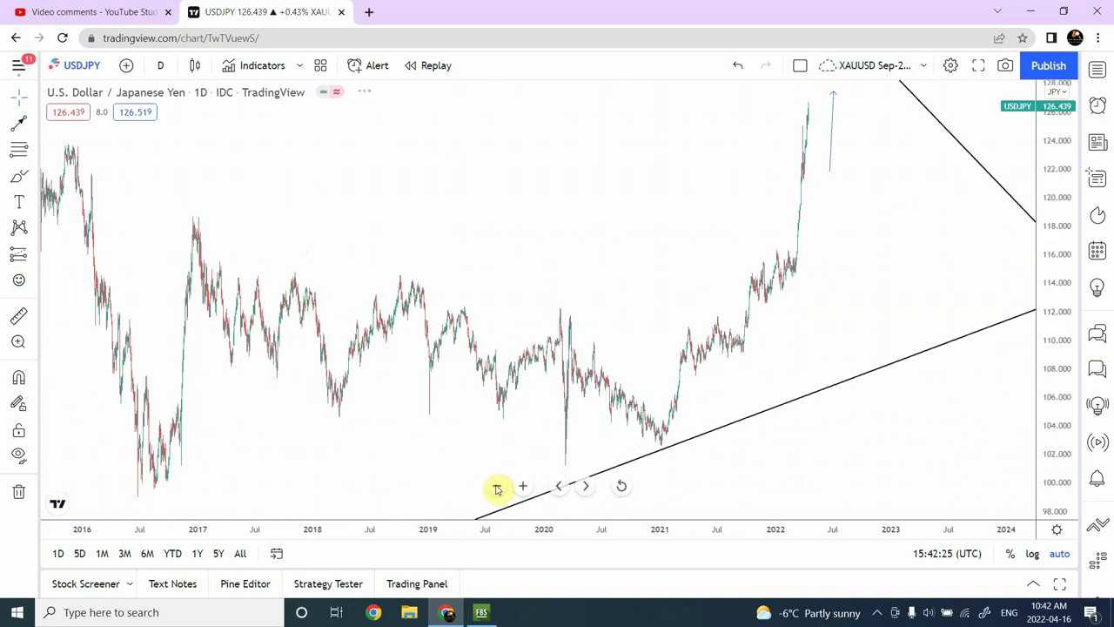
{"action": "left_click_drag", "start_coordinate": [719, 165], "coordinate": [707, 338]}
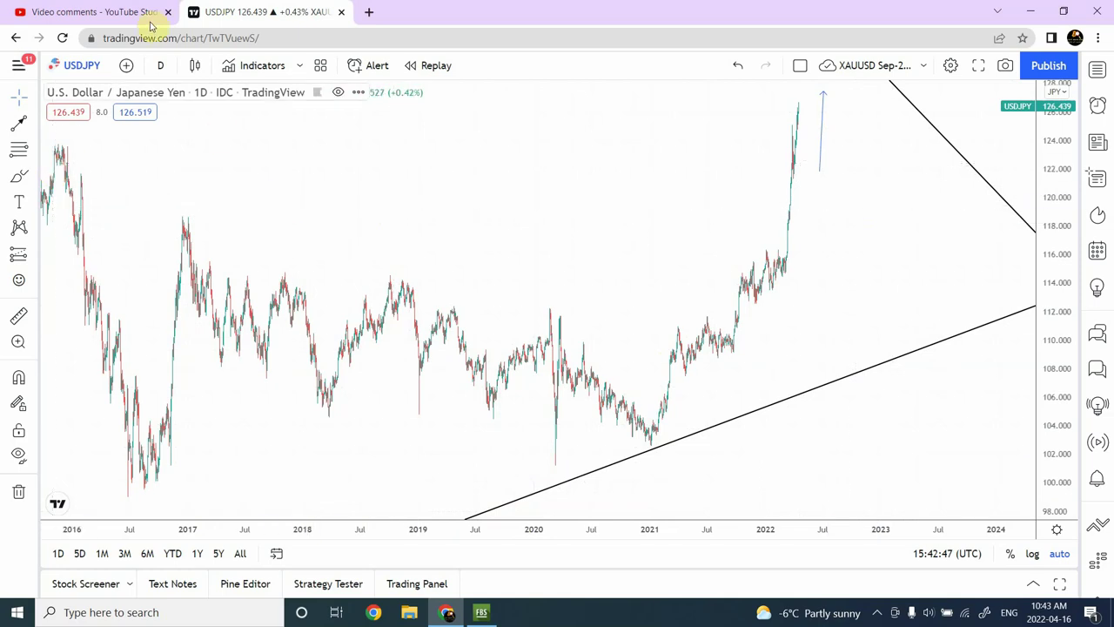
{"action": "left_click", "coordinate": [161, 67]}
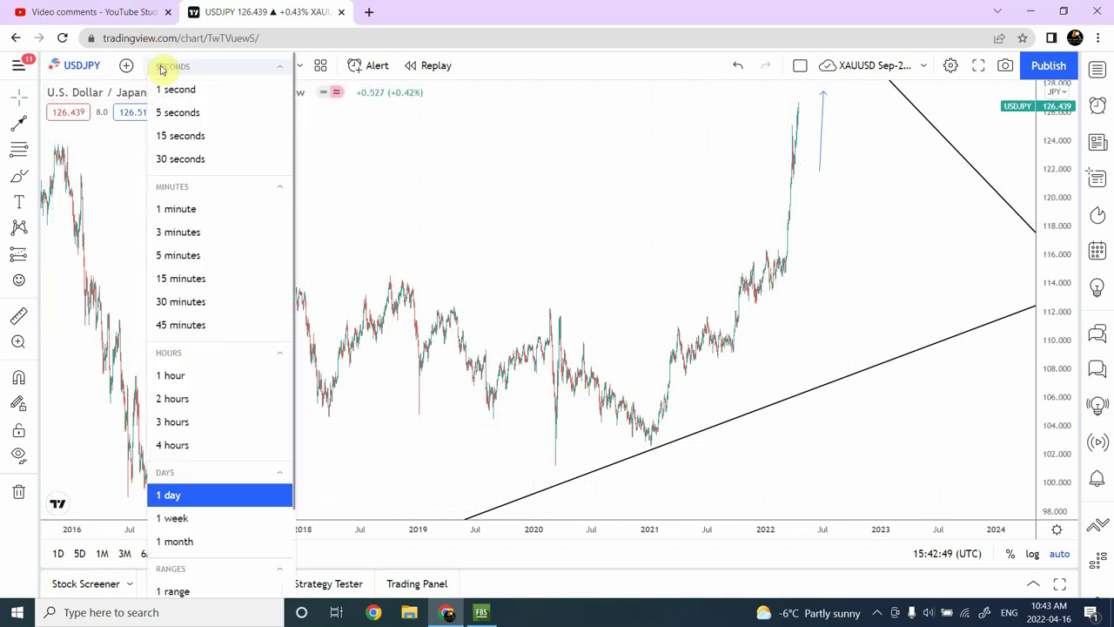
{"action": "left_click", "coordinate": [207, 376]}
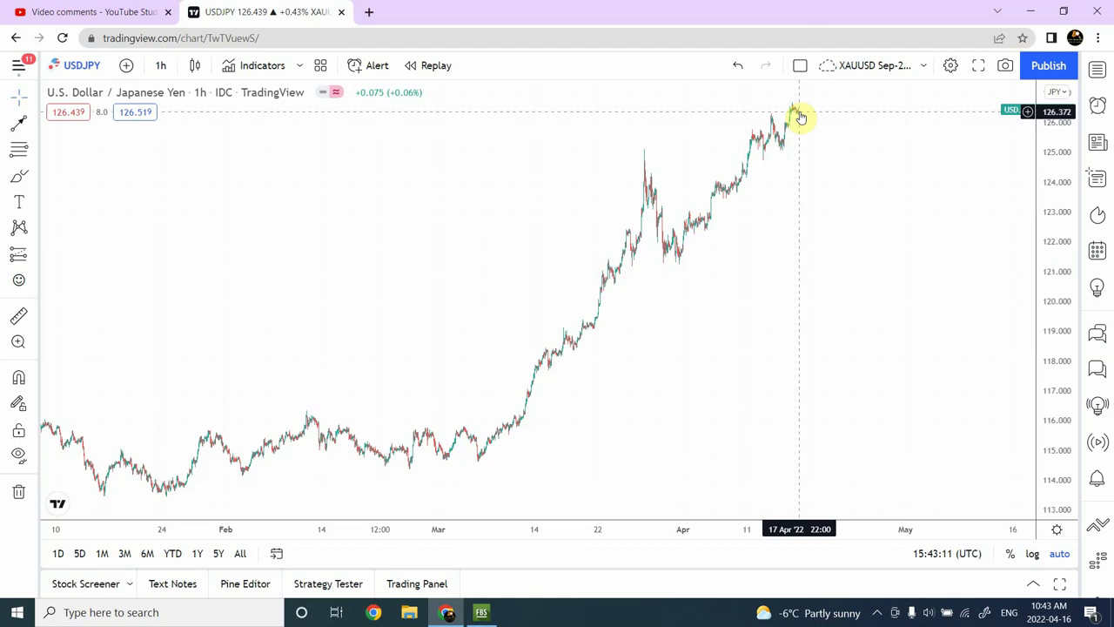
Draw a downward arrow from the latest USDJPY price at about 126.153 to about 121.237 on 19 April 2022
{"action": "left_click", "coordinate": [17, 126]}
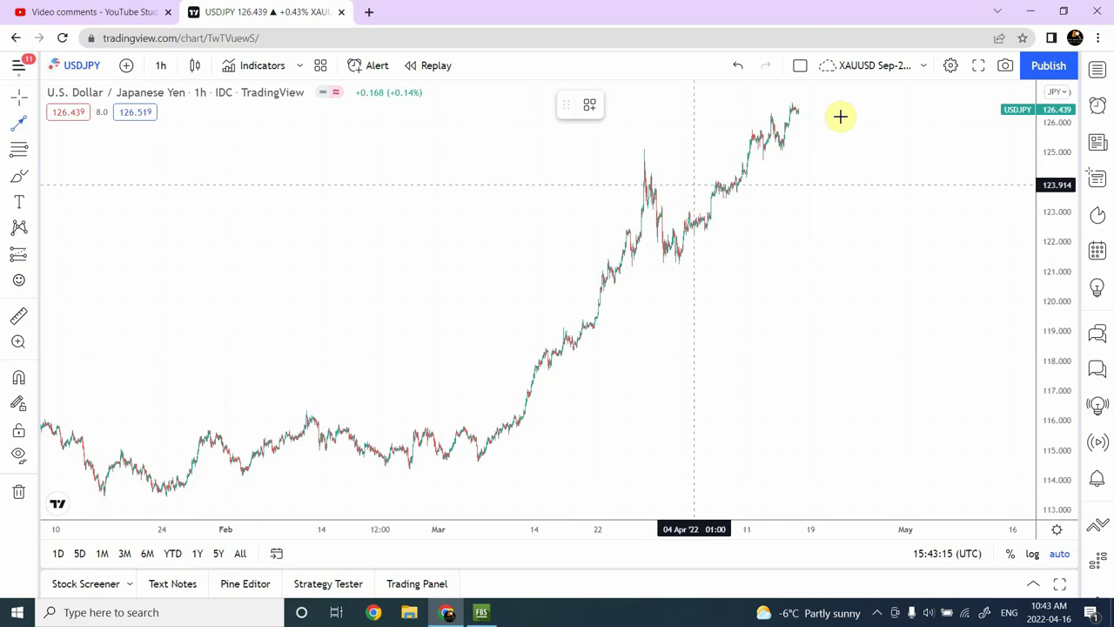
{"action": "left_click", "coordinate": [800, 117]}
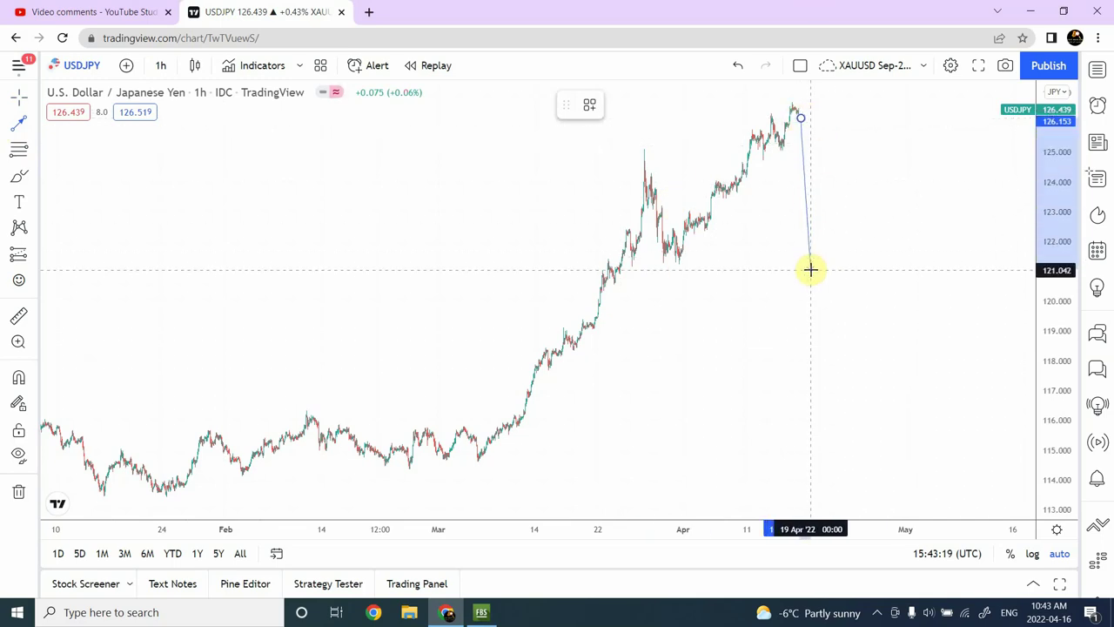
{"action": "left_click", "coordinate": [810, 264]}
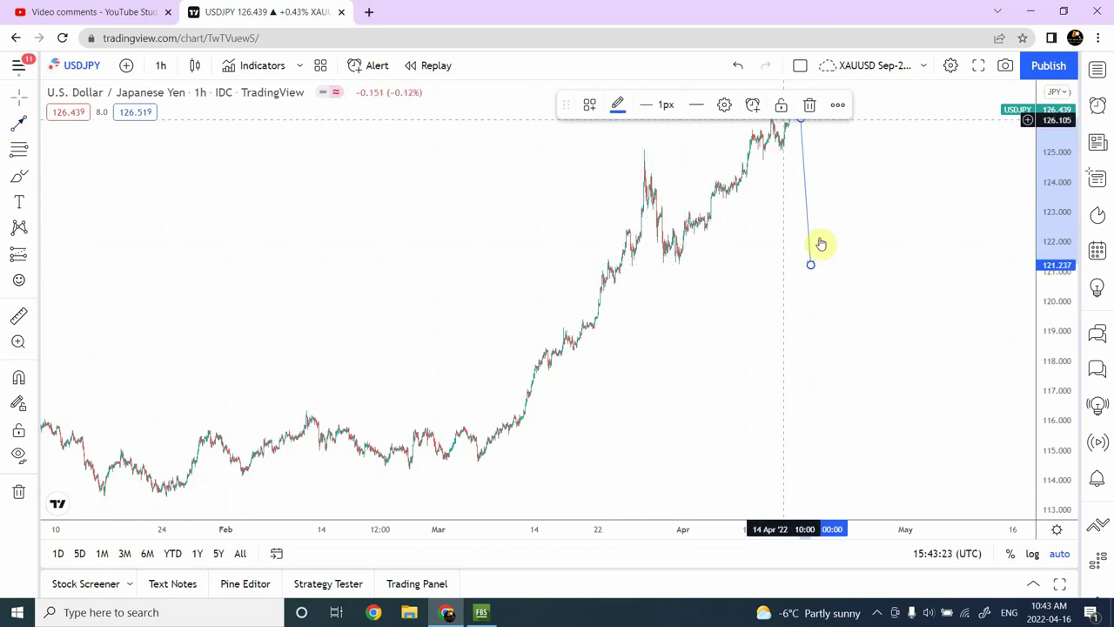
{"action": "left_click", "coordinate": [835, 259]}
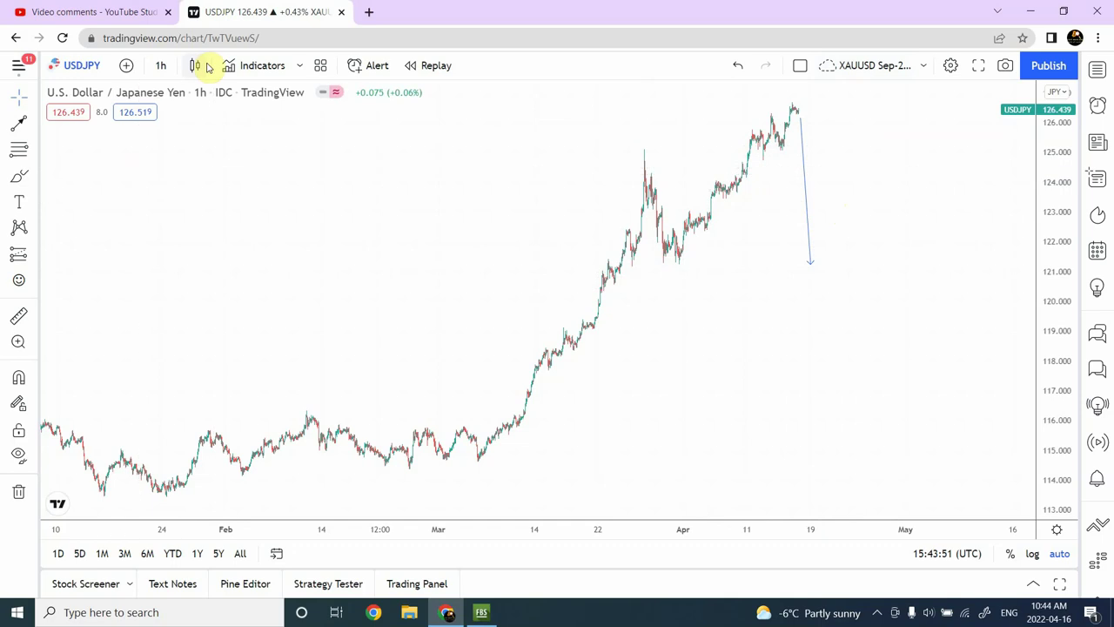
Set the chart to the 1-month interval and move the lower end of the projected decline line to about 73.161 in December 2030
{"action": "left_click", "coordinate": [162, 70]}
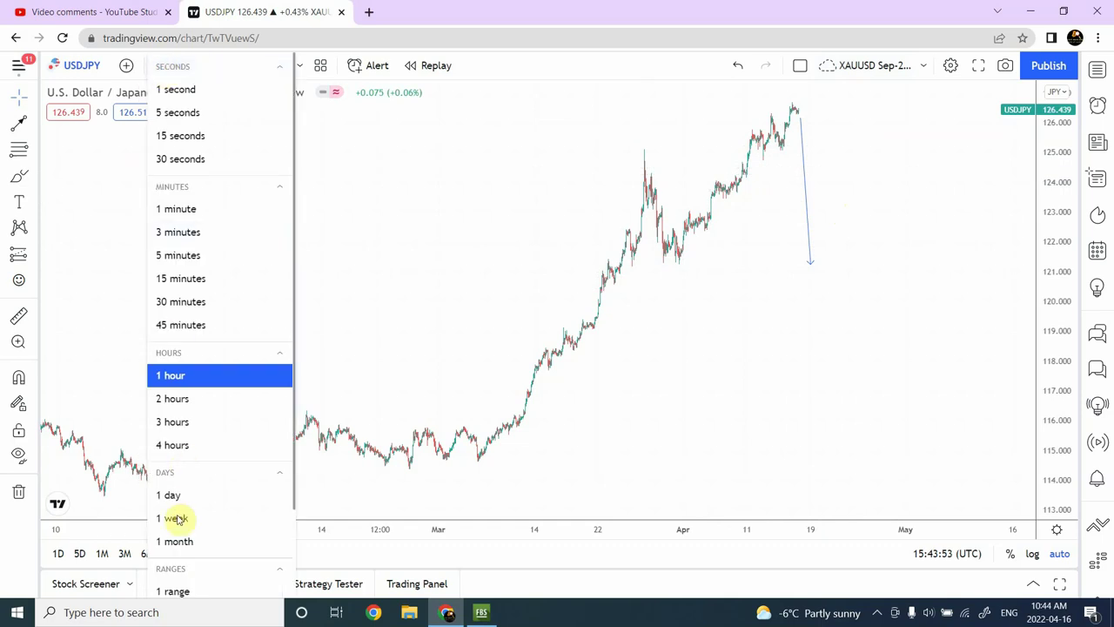
{"action": "left_click", "coordinate": [190, 541]}
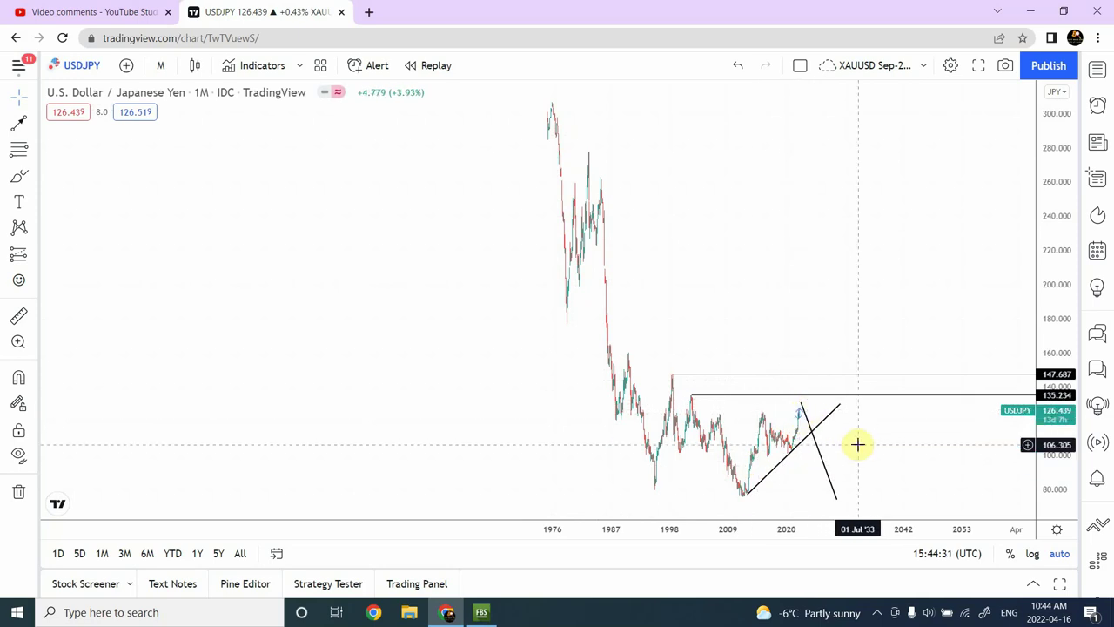
{"action": "left_click", "coordinate": [802, 405]}
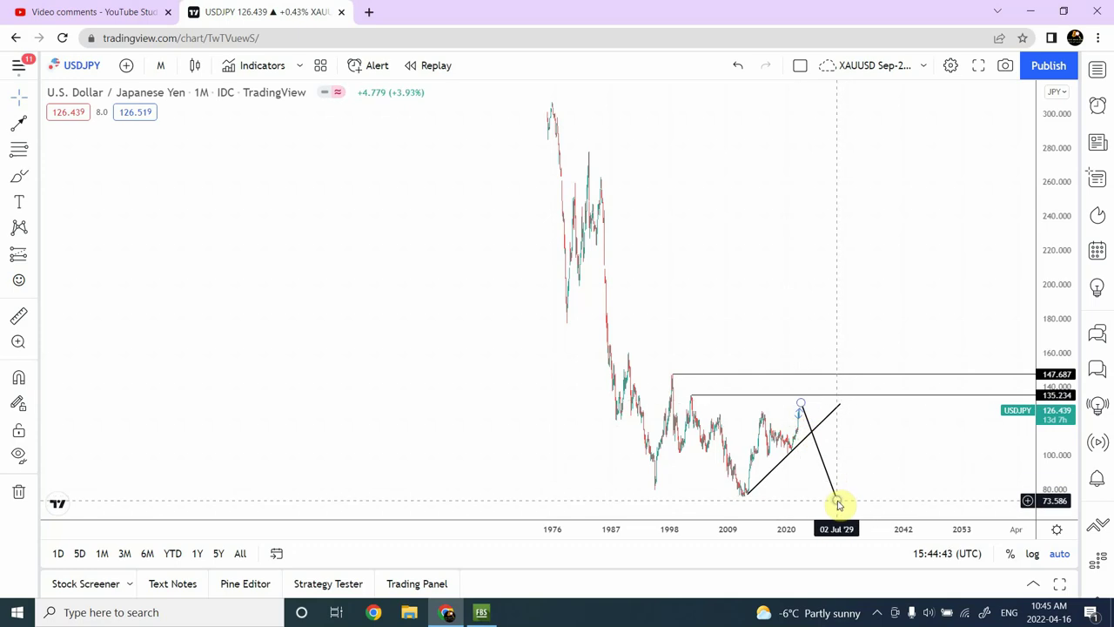
{"action": "left_click", "coordinate": [838, 503]}
{"action": "left_click_drag", "start_coordinate": [838, 503], "coordinate": [843, 499]}
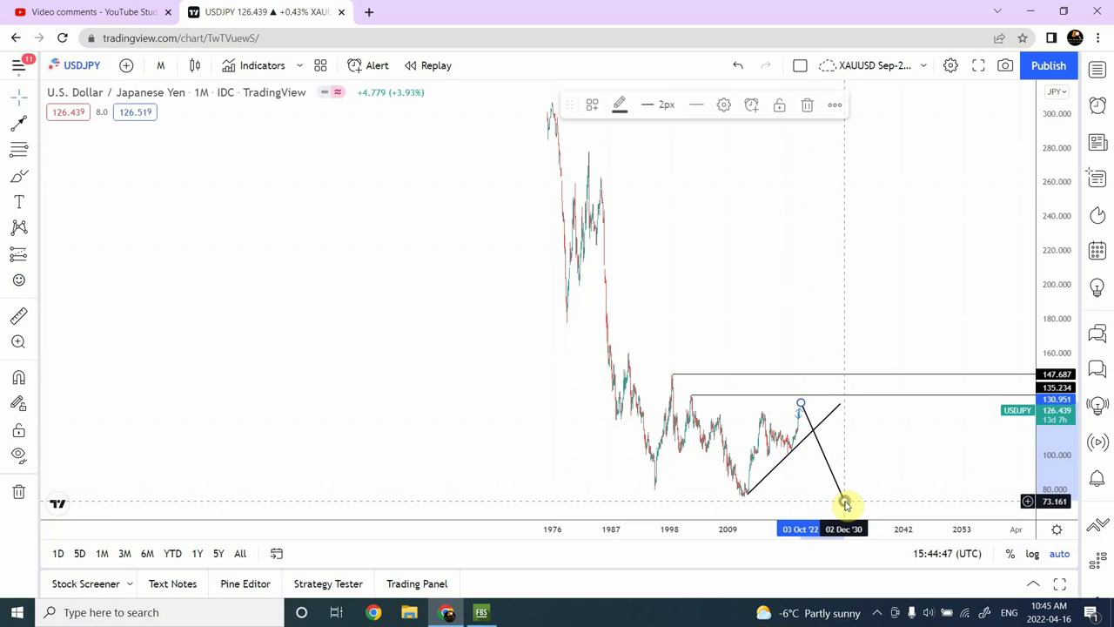
{"action": "left_click", "coordinate": [853, 494]}
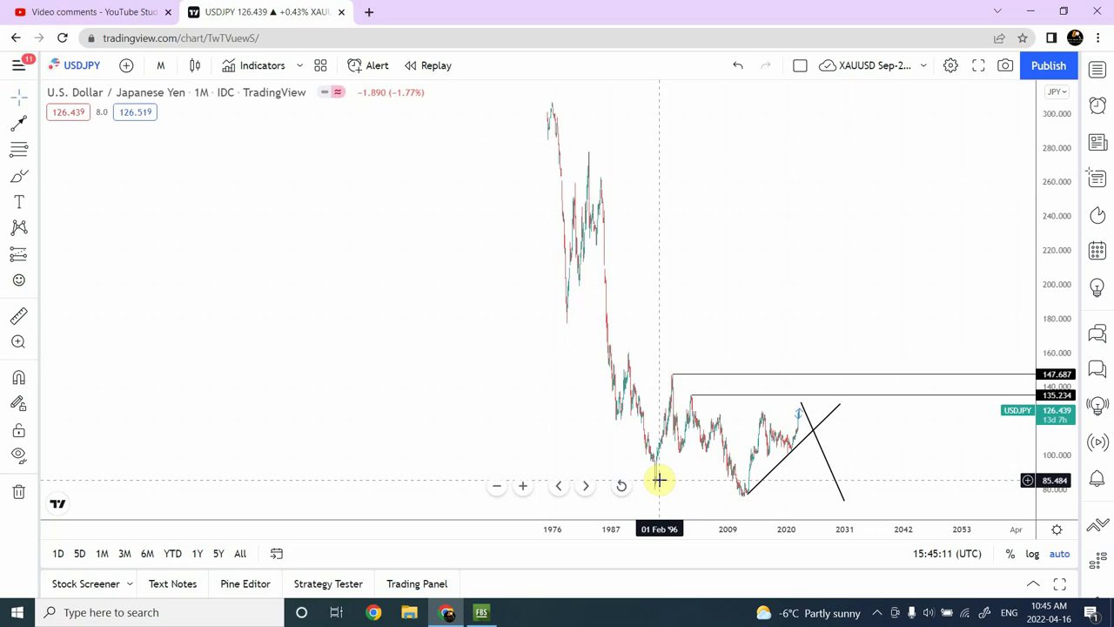
Set the USDJPY chart to the 1-week interval
{"action": "left_click", "coordinate": [159, 67]}
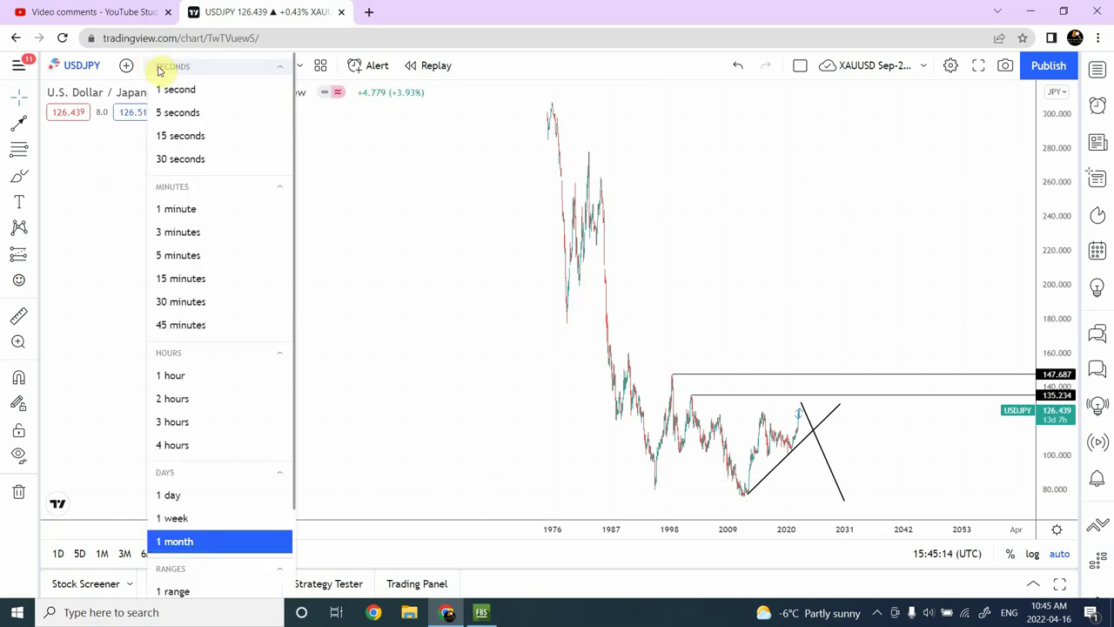
{"action": "left_click", "coordinate": [192, 519]}
{"action": "double_click", "coordinate": [191, 525]}
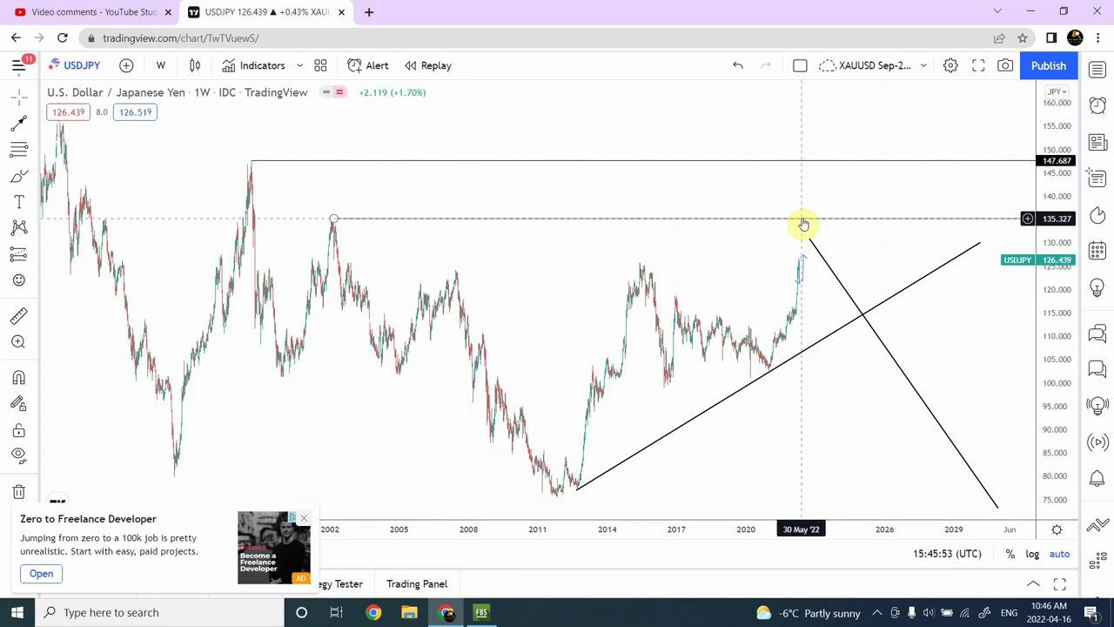
Return to the 1-day interval and move the upward arrow's start to the downward arrow's tip, at about 121.456 in early May 2022
{"action": "left_click", "coordinate": [160, 66]}
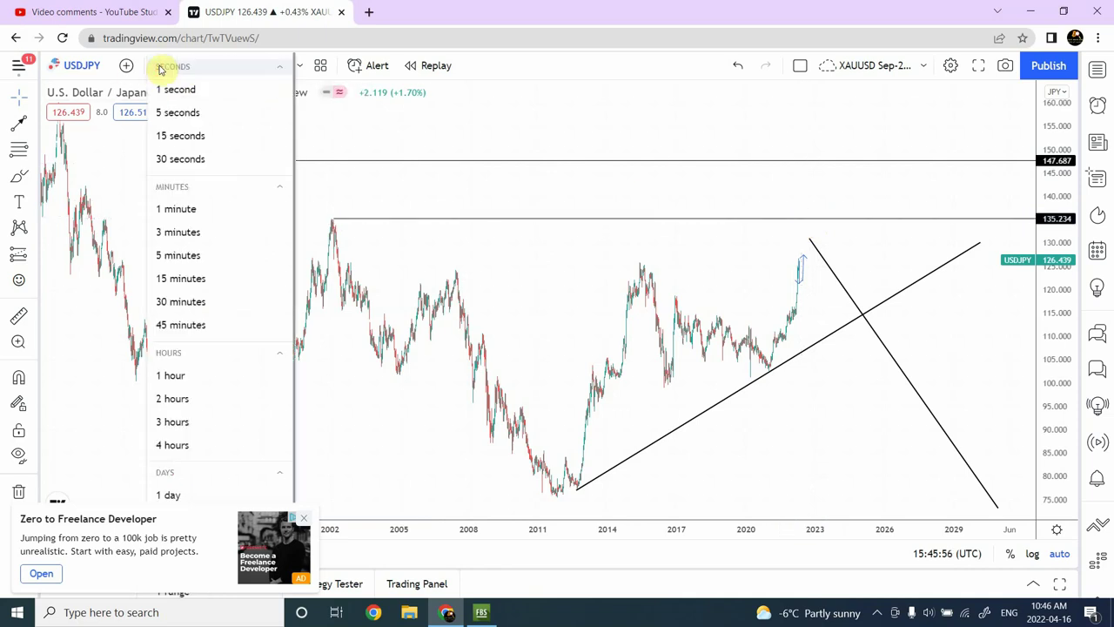
{"action": "left_click", "coordinate": [202, 500]}
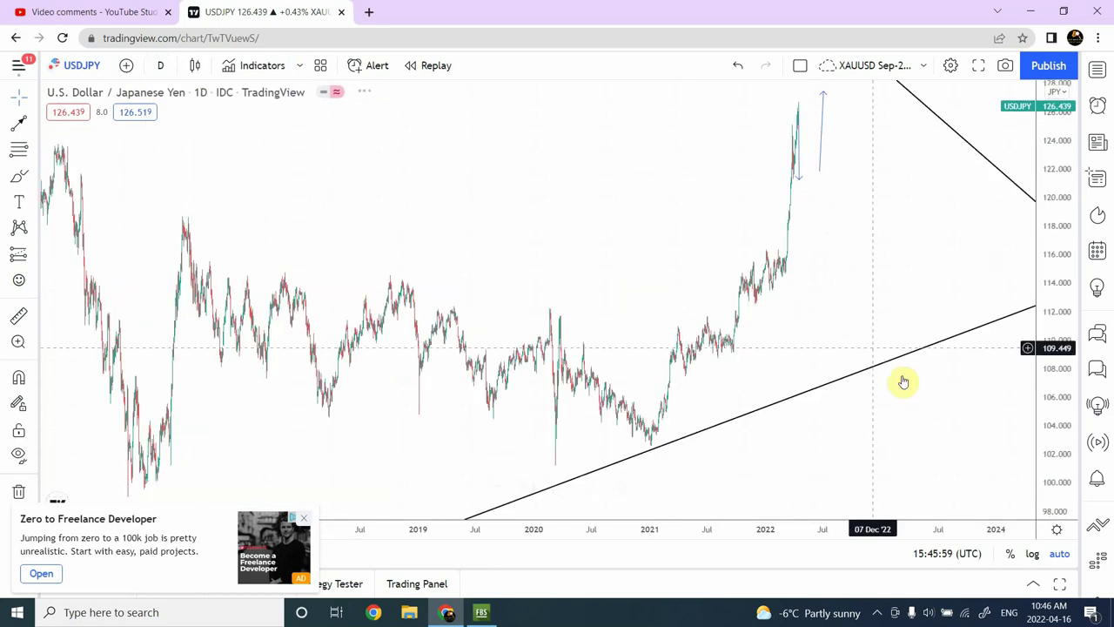
{"action": "mouse_move", "coordinate": [563, 489]}
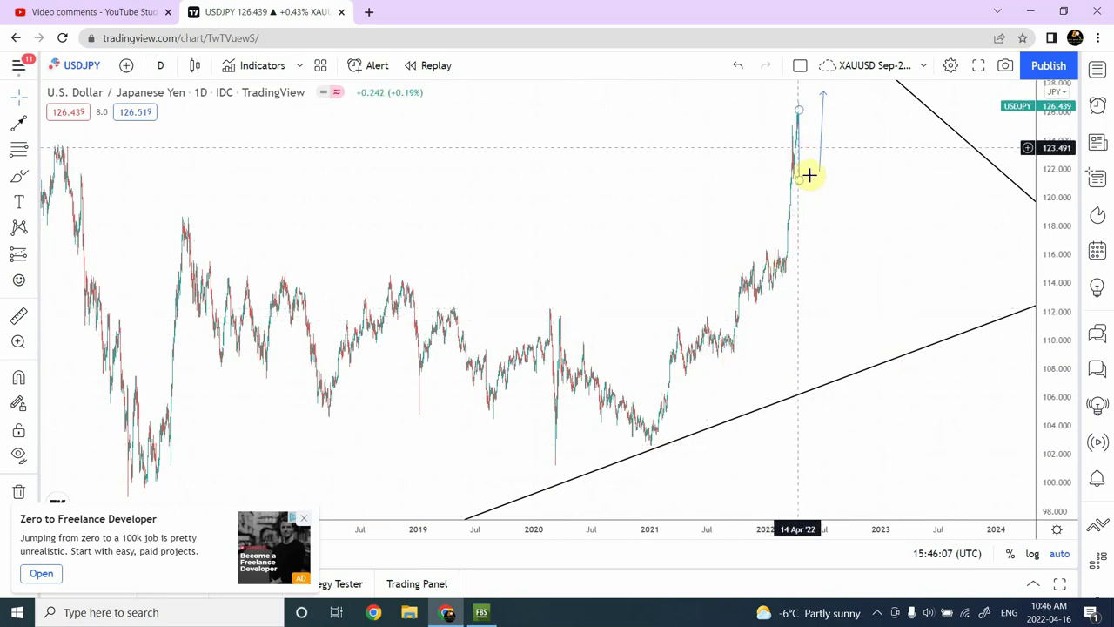
{"action": "left_click_drag", "start_coordinate": [819, 172], "coordinate": [802, 180]}
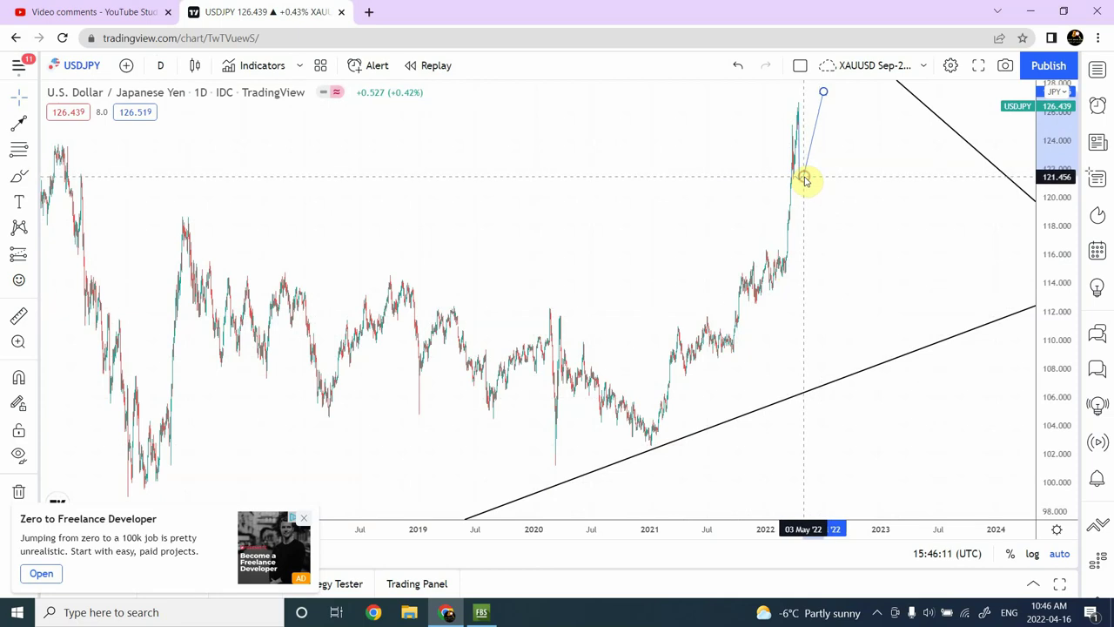
{"action": "left_click", "coordinate": [803, 179]}
{"action": "left_click", "coordinate": [822, 182]}
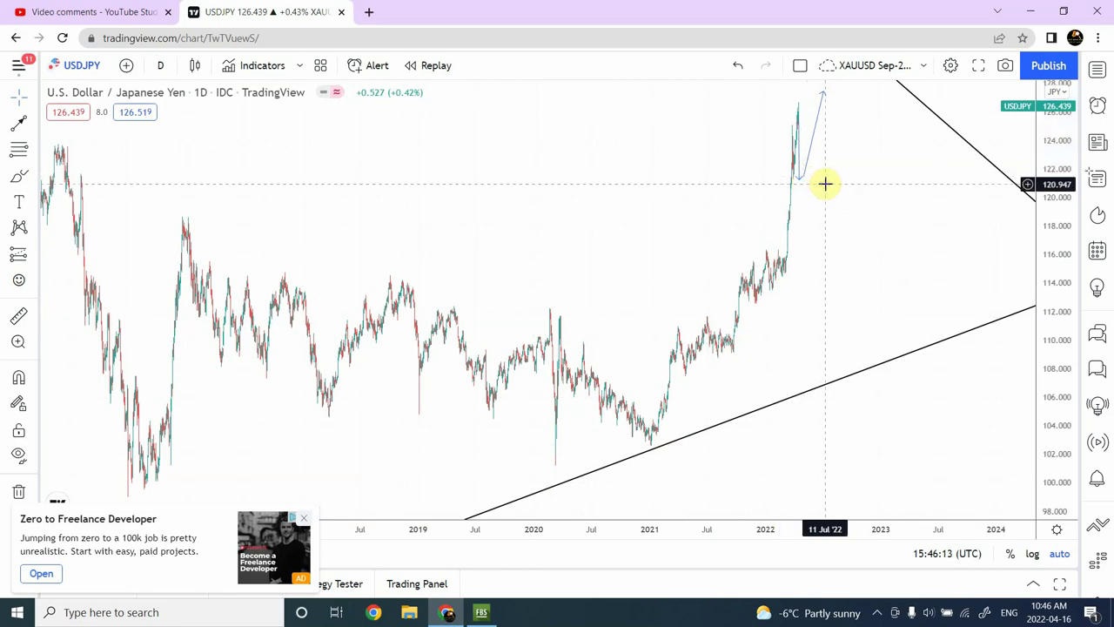
Set the chart to the 1-hour interval and place a horizontal line at about 121.237 through the downward arrow's tip
{"action": "left_click", "coordinate": [161, 63]}
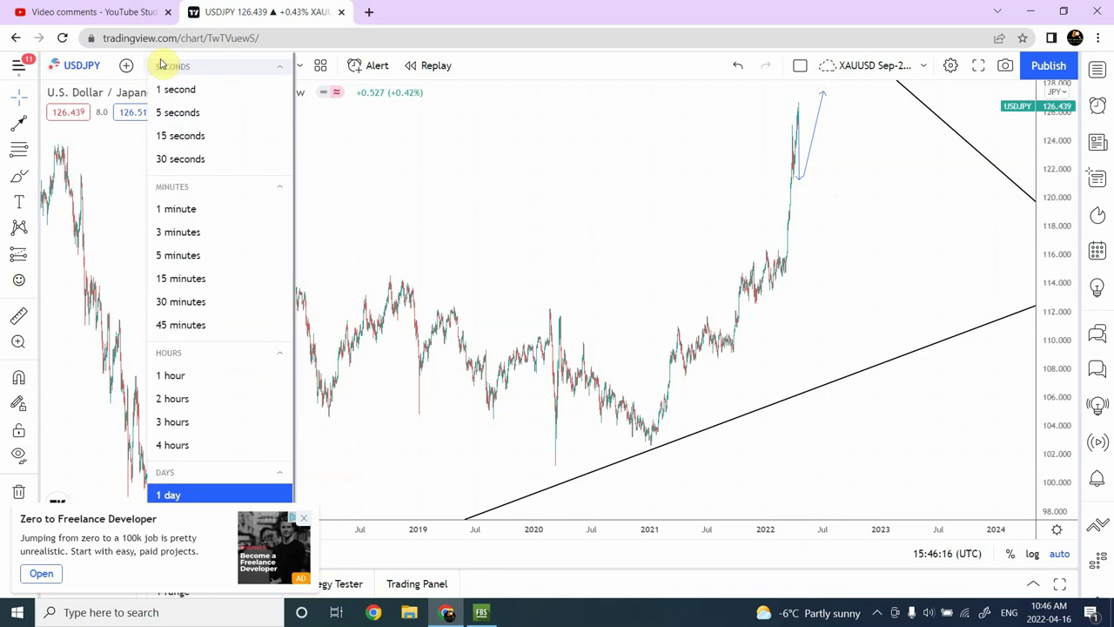
{"action": "left_click", "coordinate": [211, 379]}
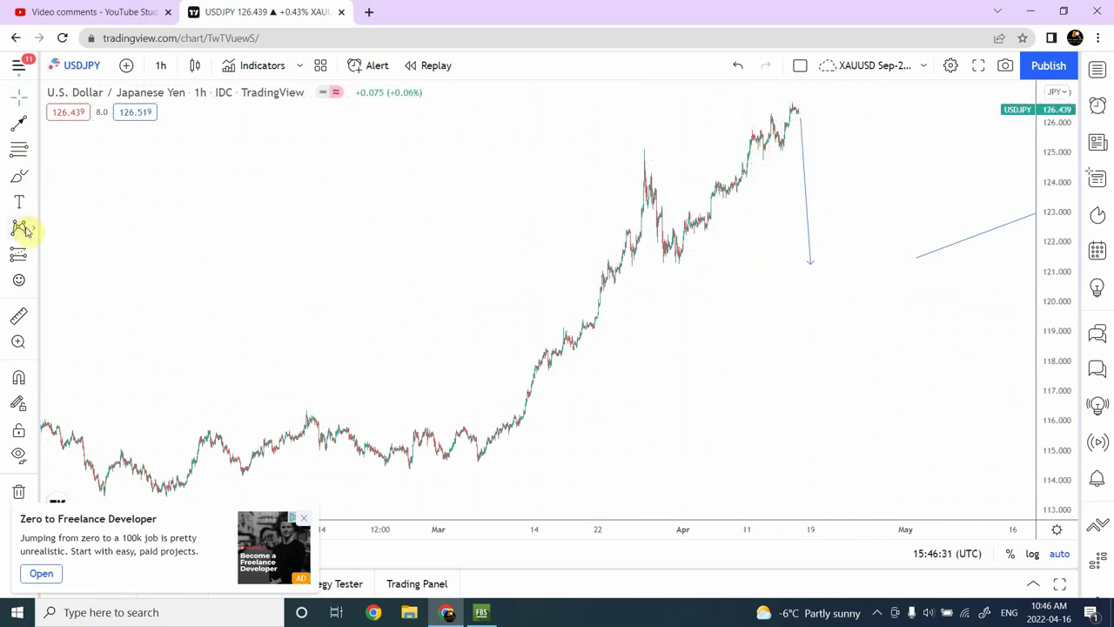
{"action": "left_click", "coordinate": [32, 124]}
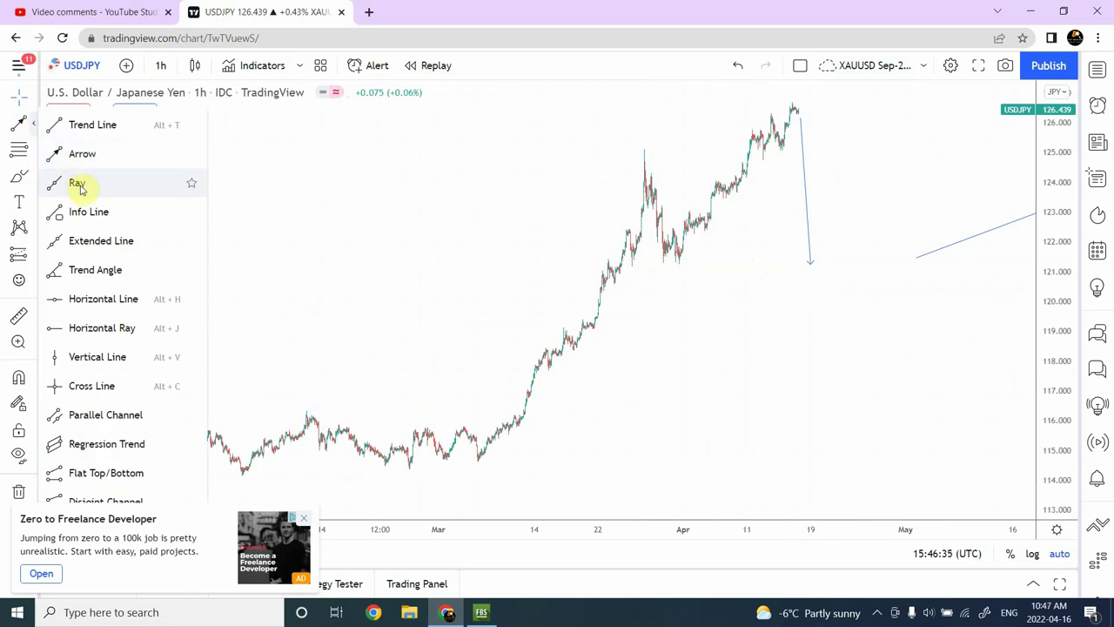
{"action": "left_click", "coordinate": [103, 301]}
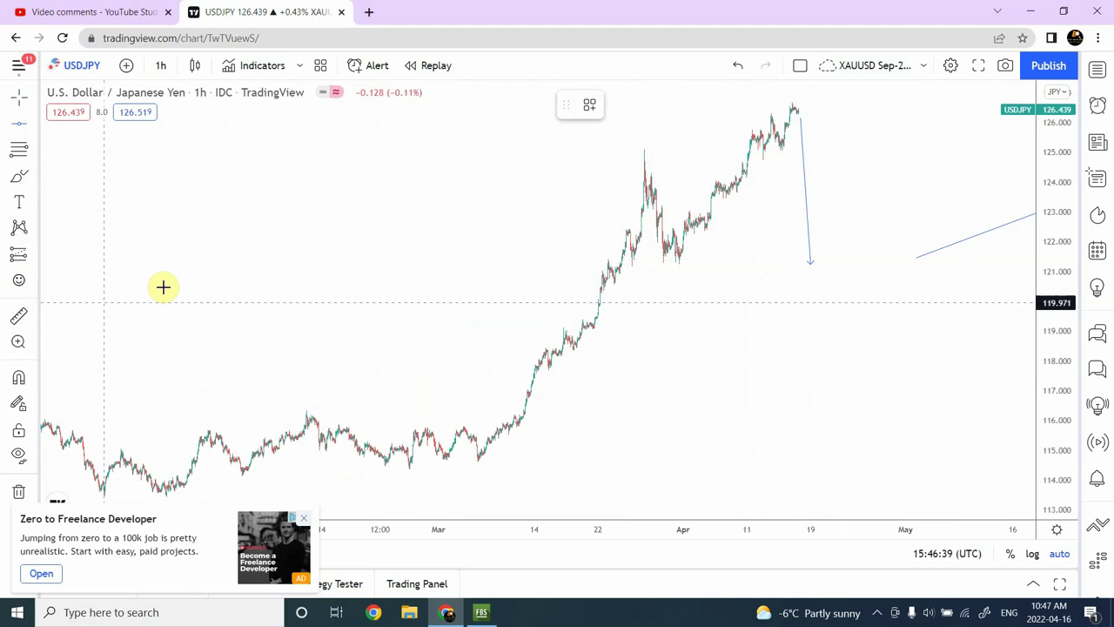
{"action": "left_click", "coordinate": [724, 265]}
{"action": "left_click", "coordinate": [400, 157]}
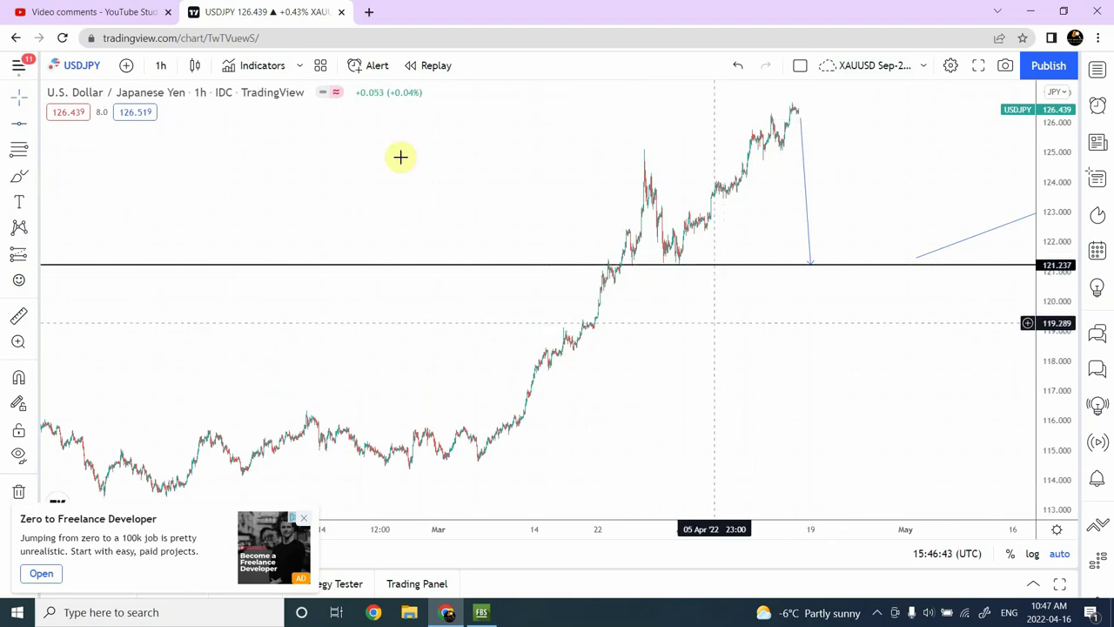
Review the 1-day chart back to 2014 around the 121.237 horizontal line and dismiss the advertisement
{"action": "left_click", "coordinate": [168, 71]}
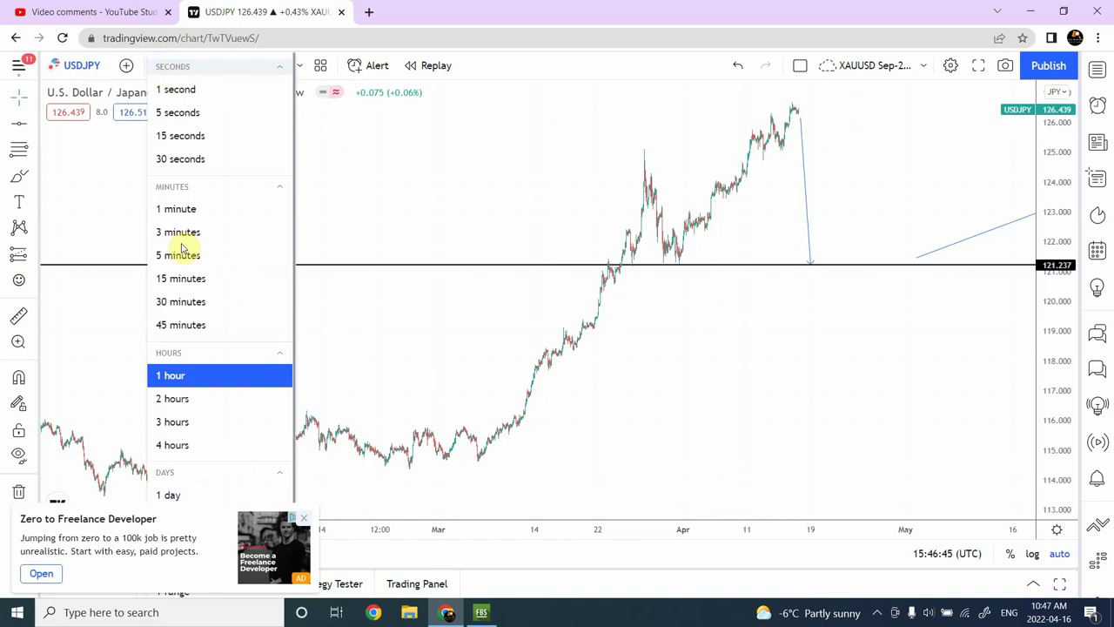
{"action": "left_click", "coordinate": [174, 495]}
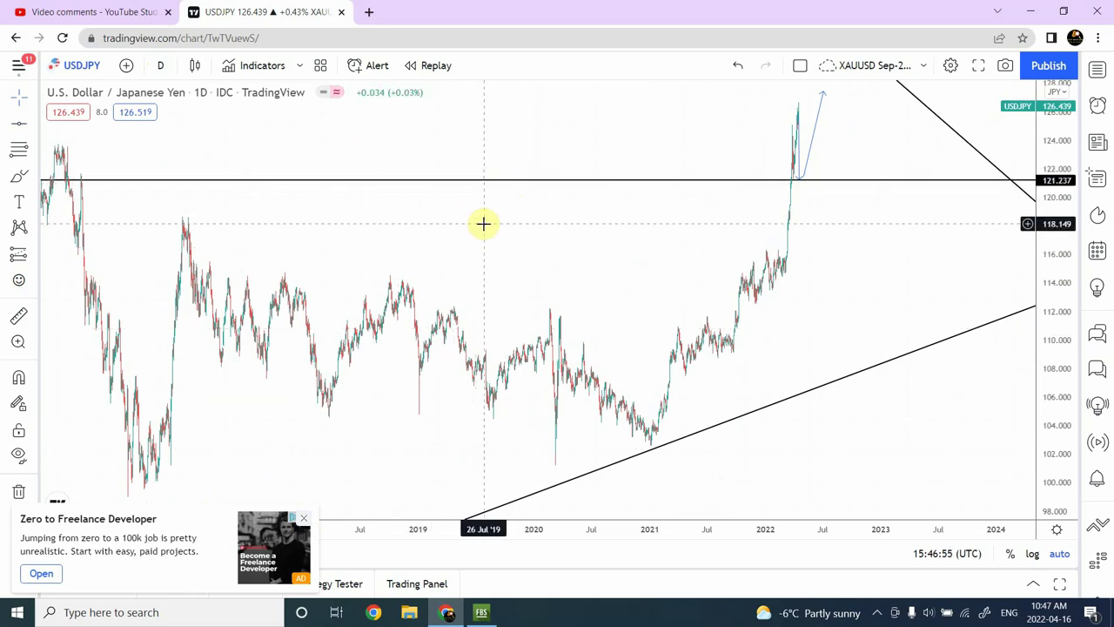
{"action": "left_click_drag", "start_coordinate": [482, 224], "coordinate": [737, 279]}
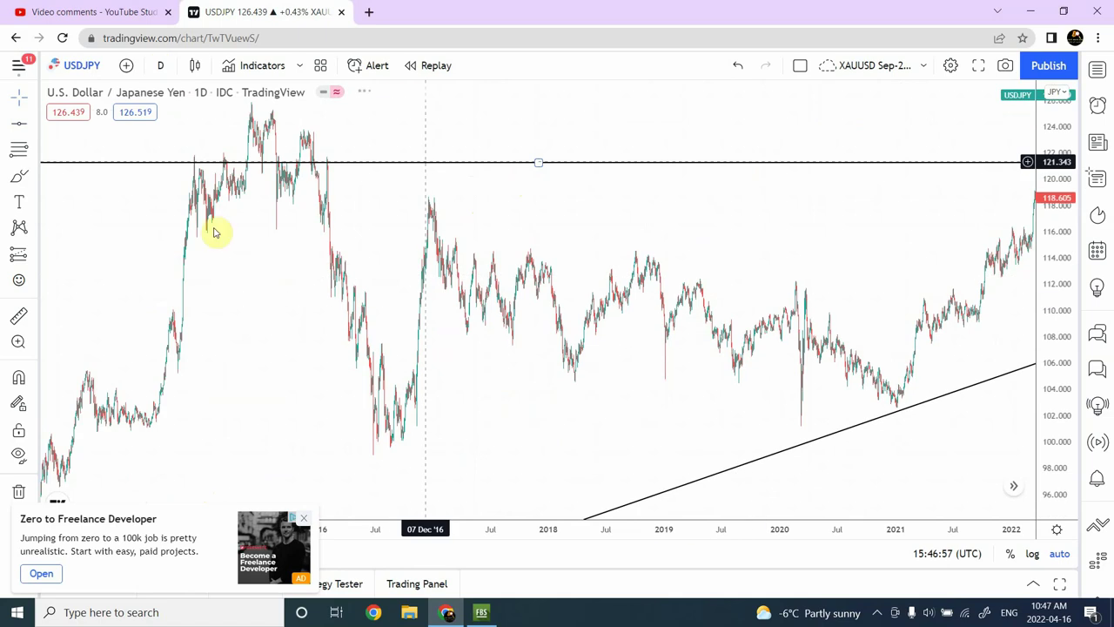
{"action": "left_click", "coordinate": [304, 520]}
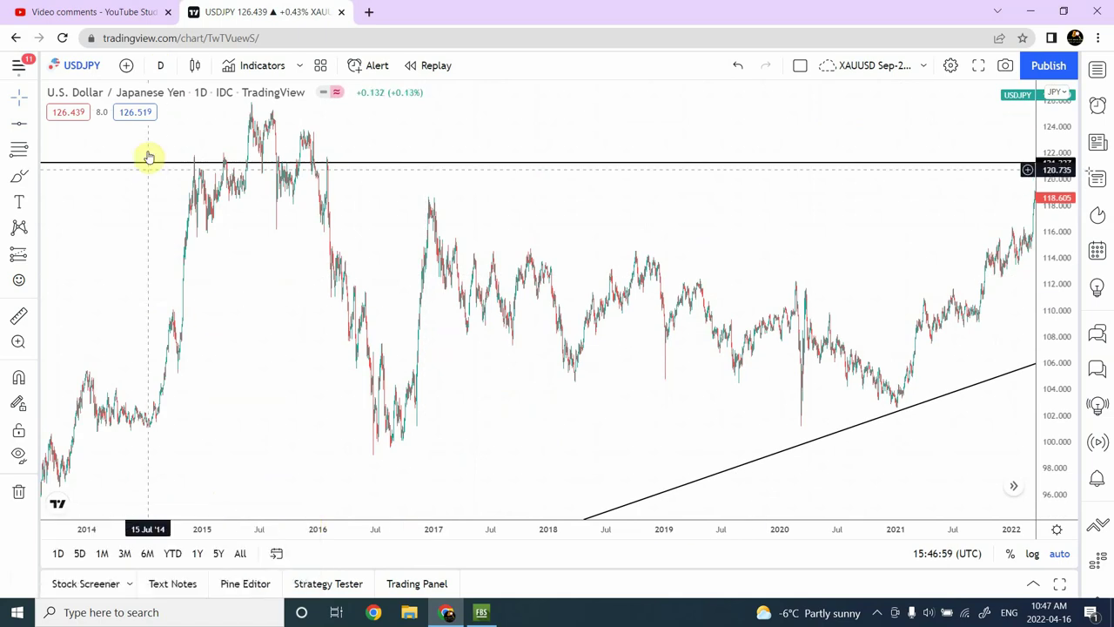
Switch to the 1-week interval and examine long-term price action around the 121.237 horizontal line
{"action": "left_click", "coordinate": [163, 66]}
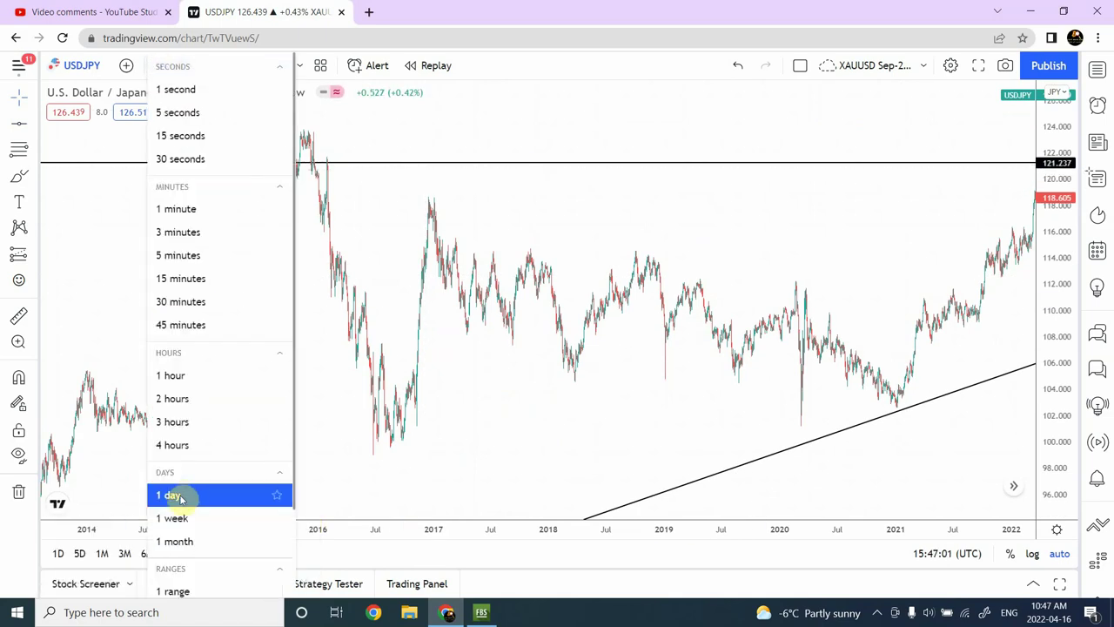
{"action": "left_click", "coordinate": [181, 518]}
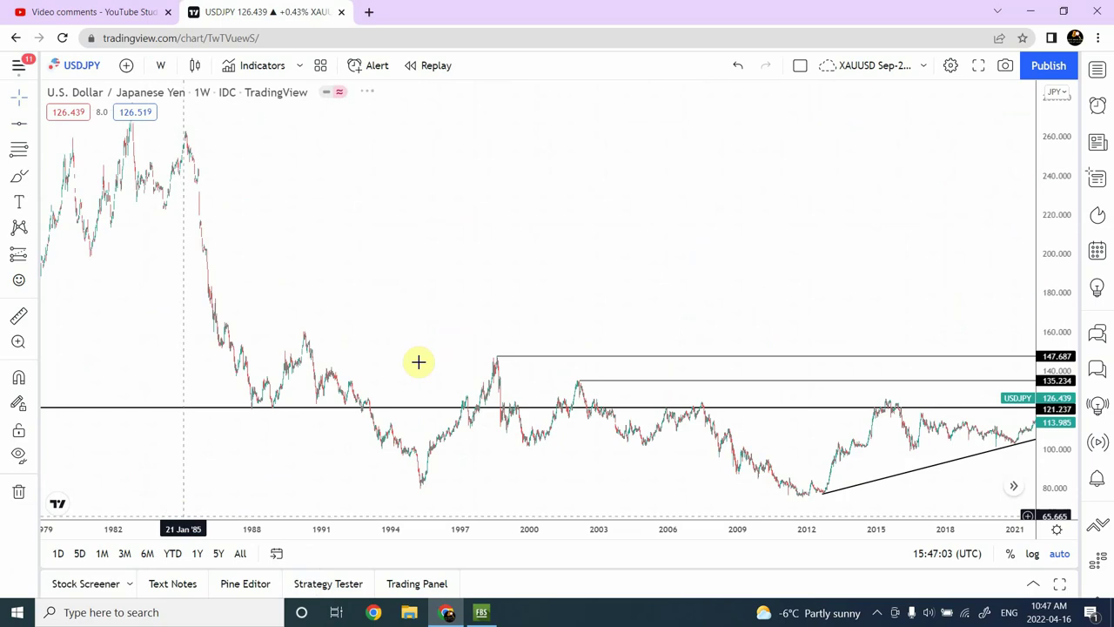
{"action": "left_click_drag", "start_coordinate": [751, 298], "coordinate": [526, 284]}
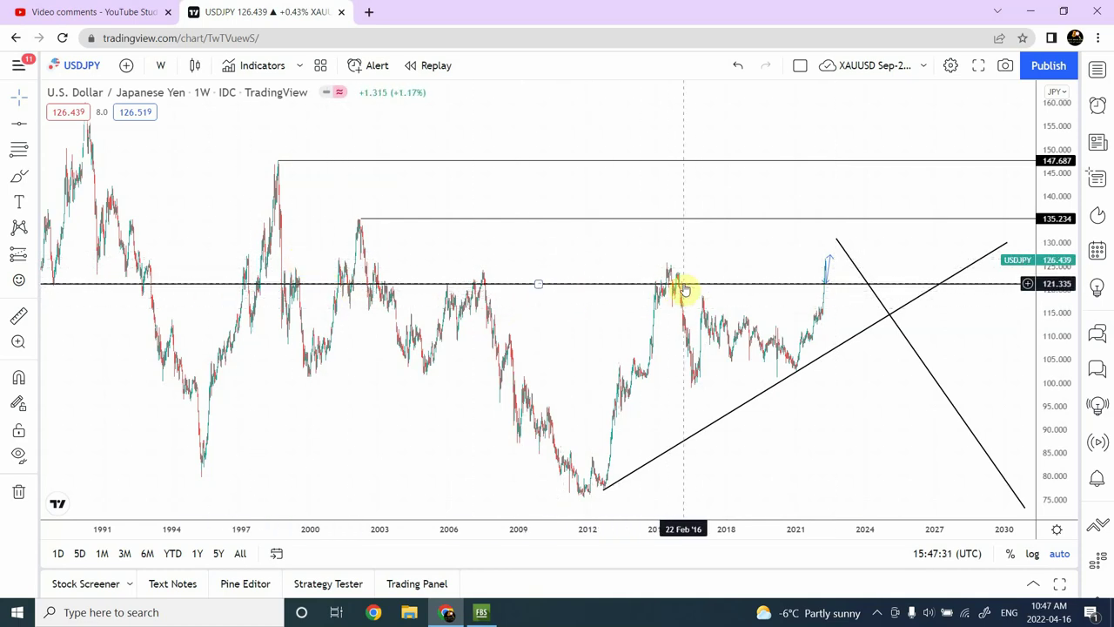
{"action": "left_click_drag", "start_coordinate": [697, 288], "coordinate": [694, 290]}
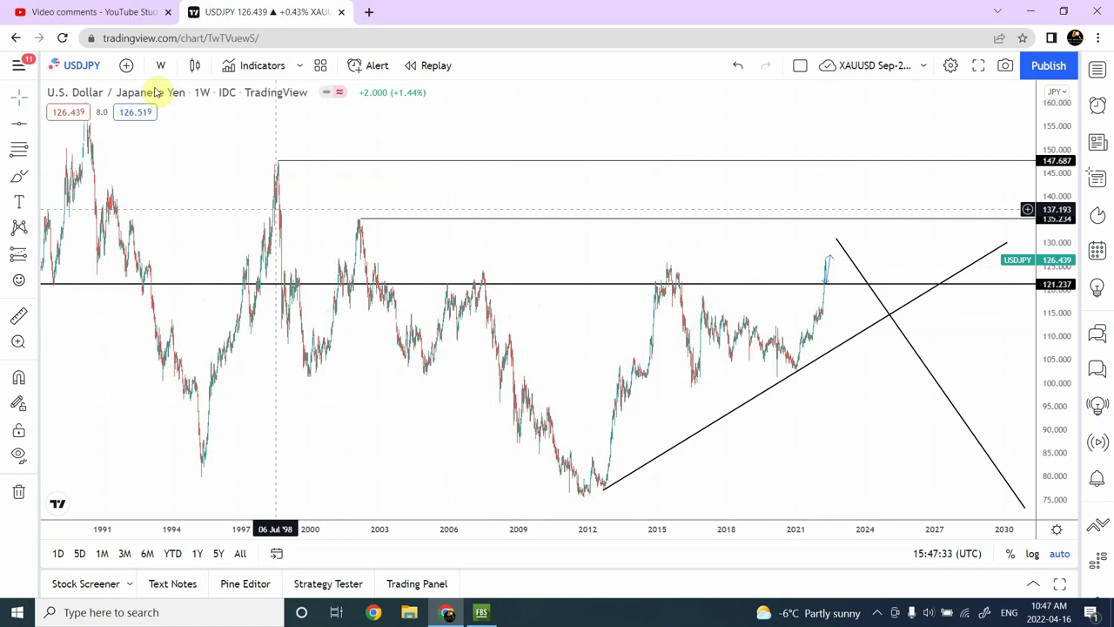
Return to the 1-hour interval and inspect the downward arrow from the latest price to the 121.237 line
{"action": "left_click", "coordinate": [170, 61]}
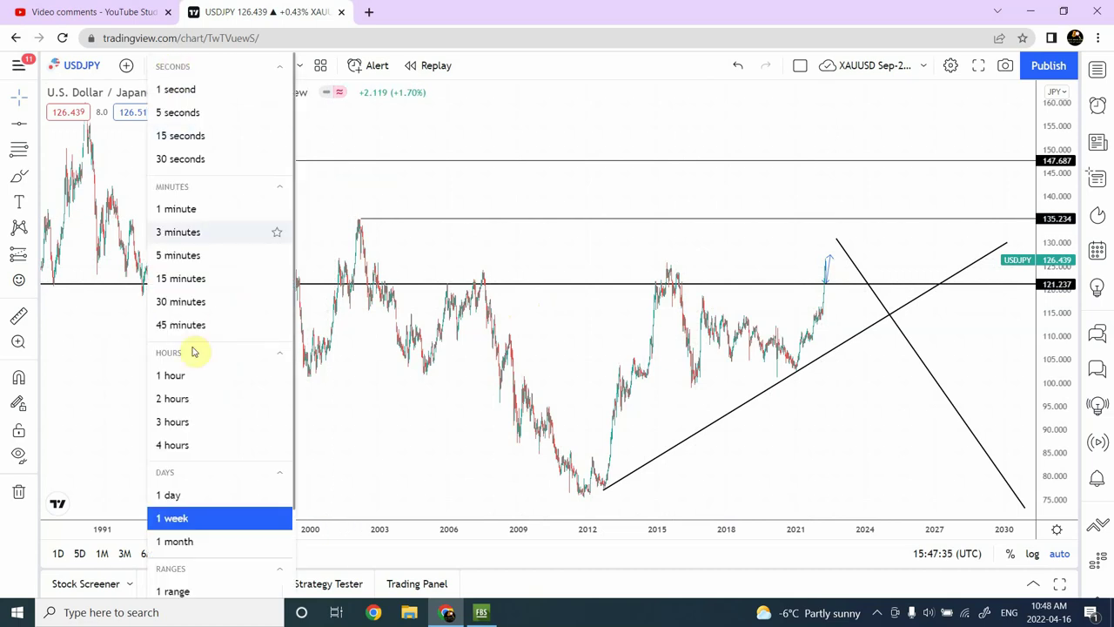
{"action": "left_click", "coordinate": [189, 379]}
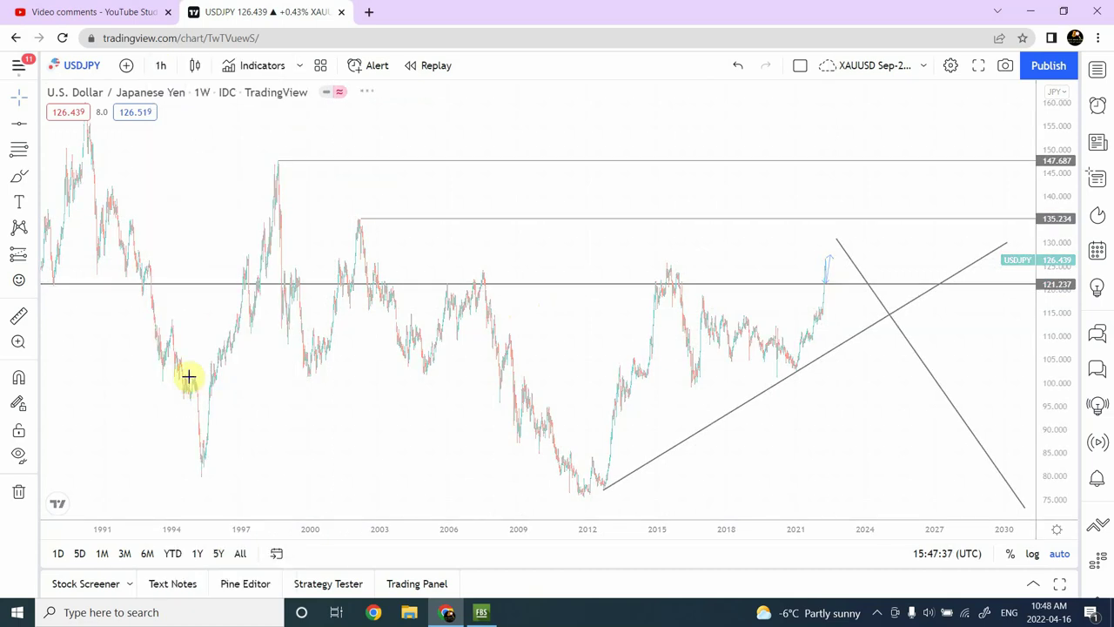
{"action": "left_click", "coordinate": [836, 265]}
{"action": "left_click", "coordinate": [894, 111]}
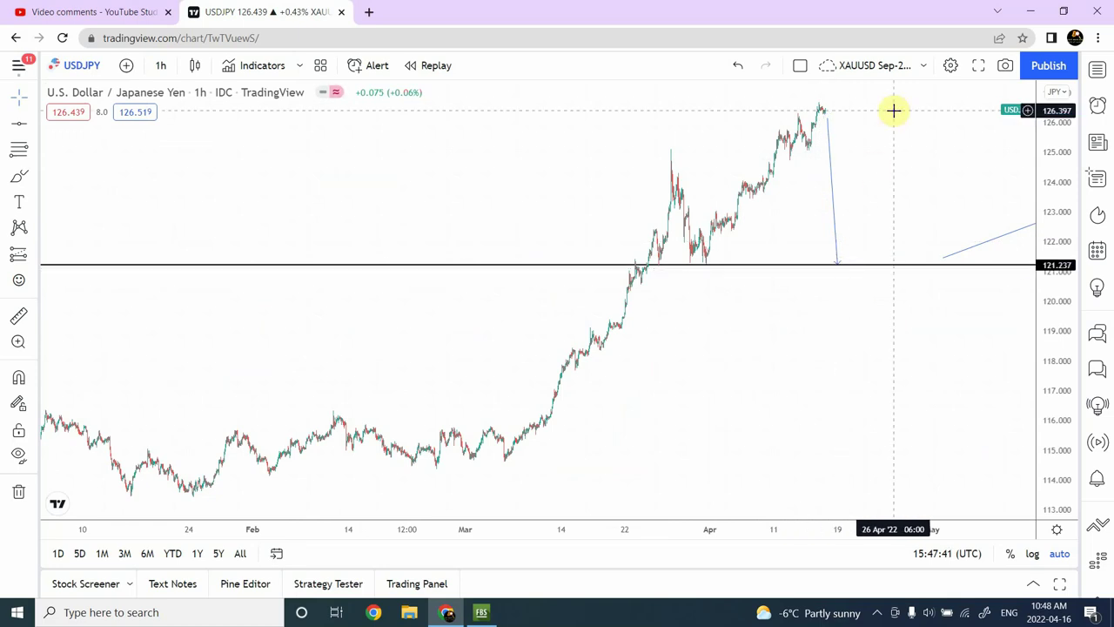
{"action": "left_click", "coordinate": [829, 115]}
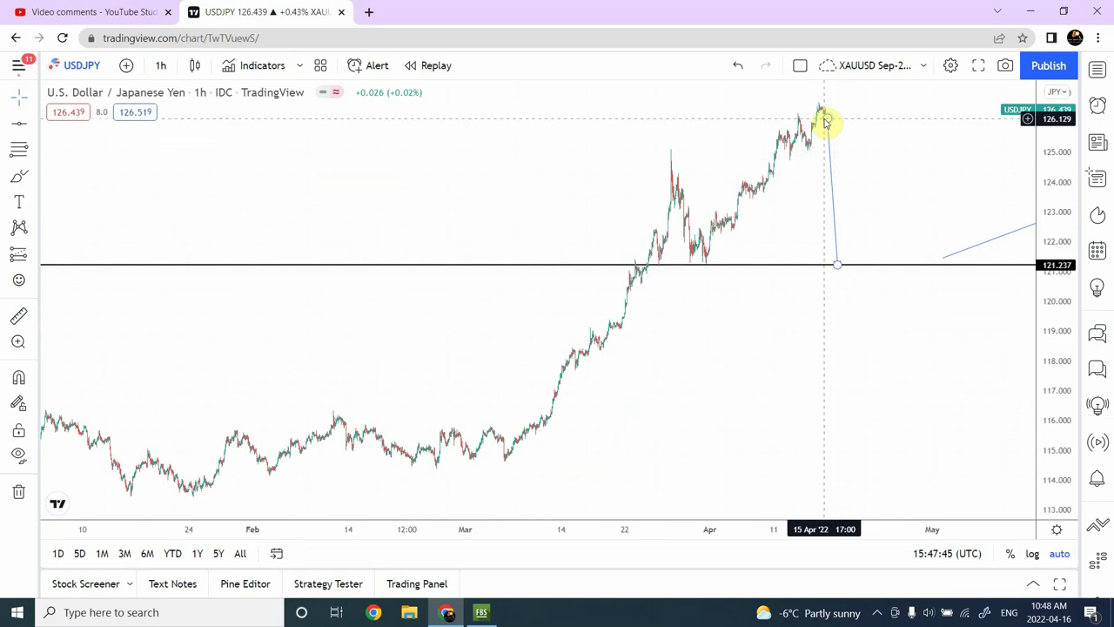
{"action": "left_click", "coordinate": [862, 95]}
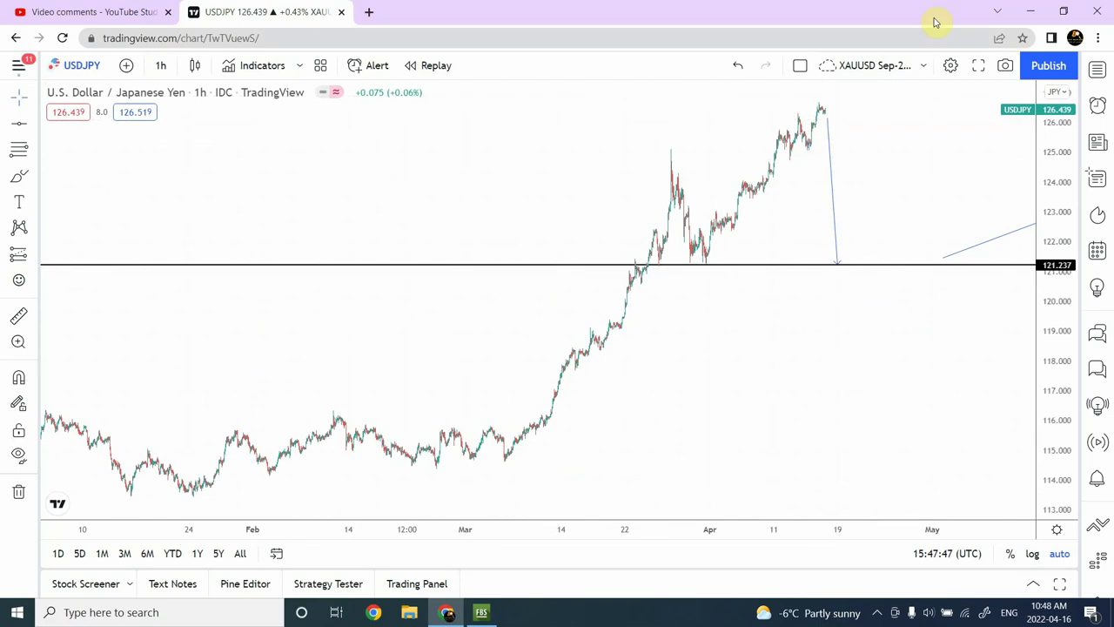